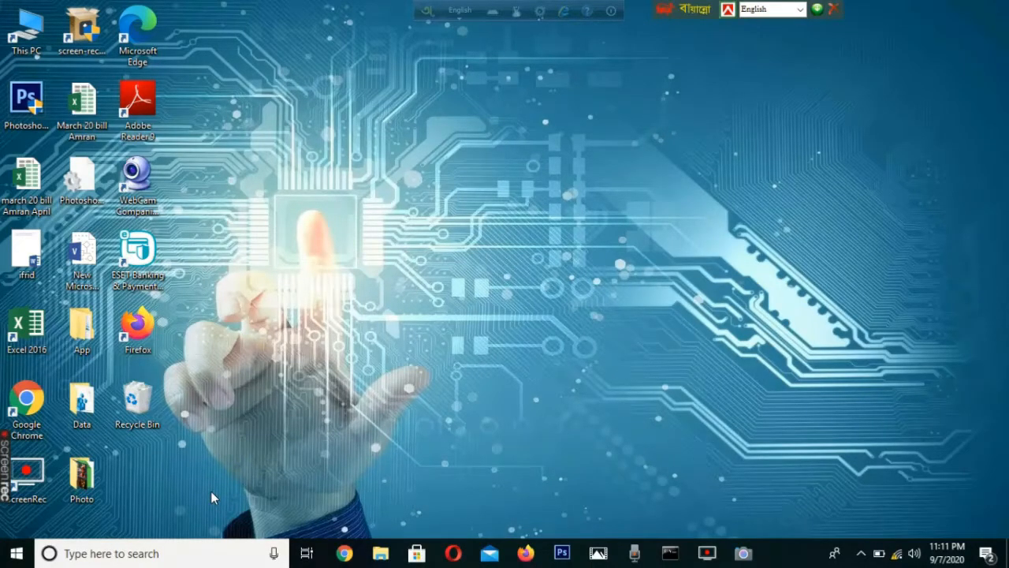
Look for the Video Editor app in the installed apps list and by searching for "vid"
{"action": "key", "text": "super"}
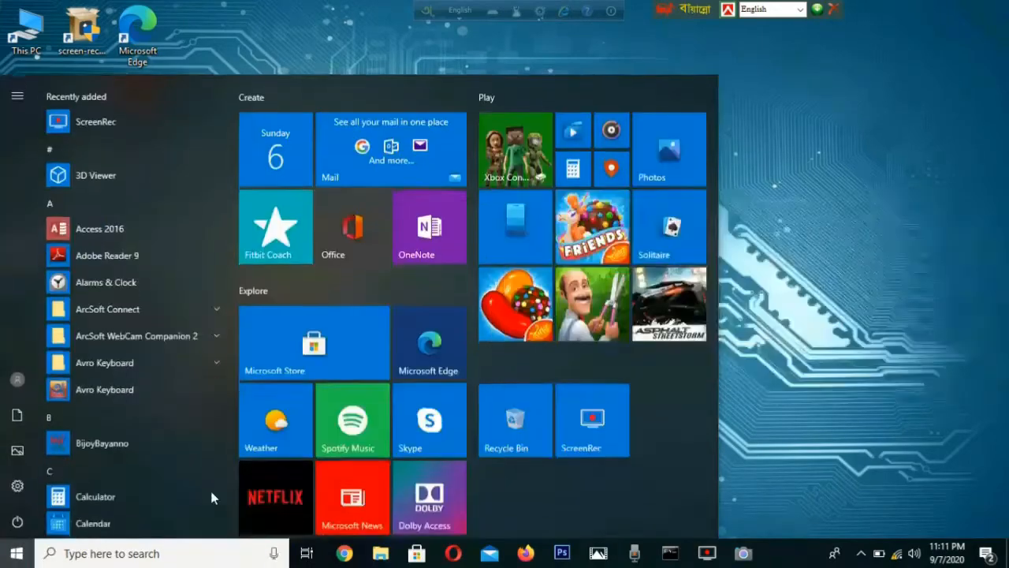
{"action": "scroll", "coordinate": [211, 498], "scroll_direction": "down", "scroll_amount": 8}
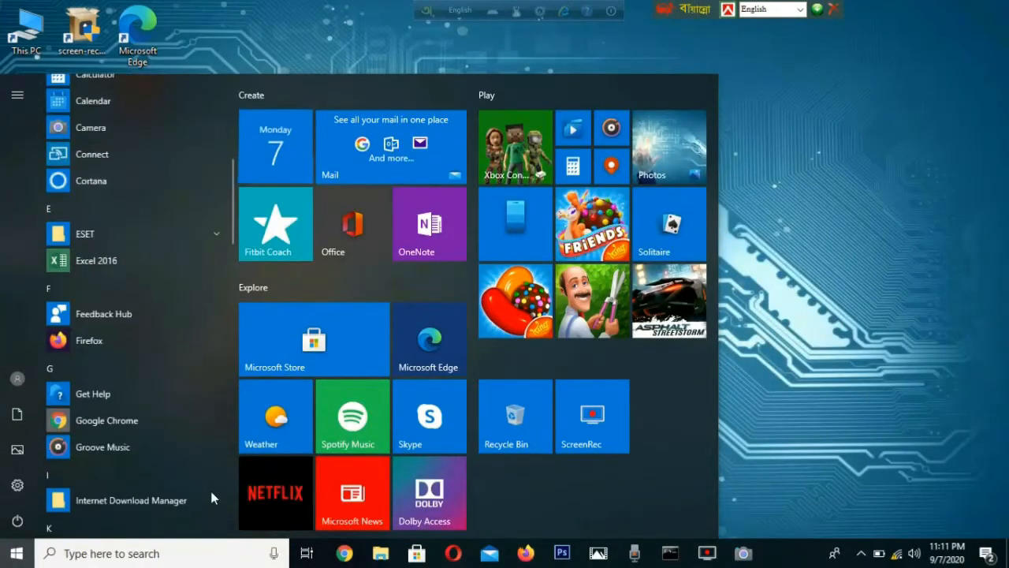
{"action": "scroll", "coordinate": [211, 497], "scroll_direction": "down", "scroll_amount": 7}
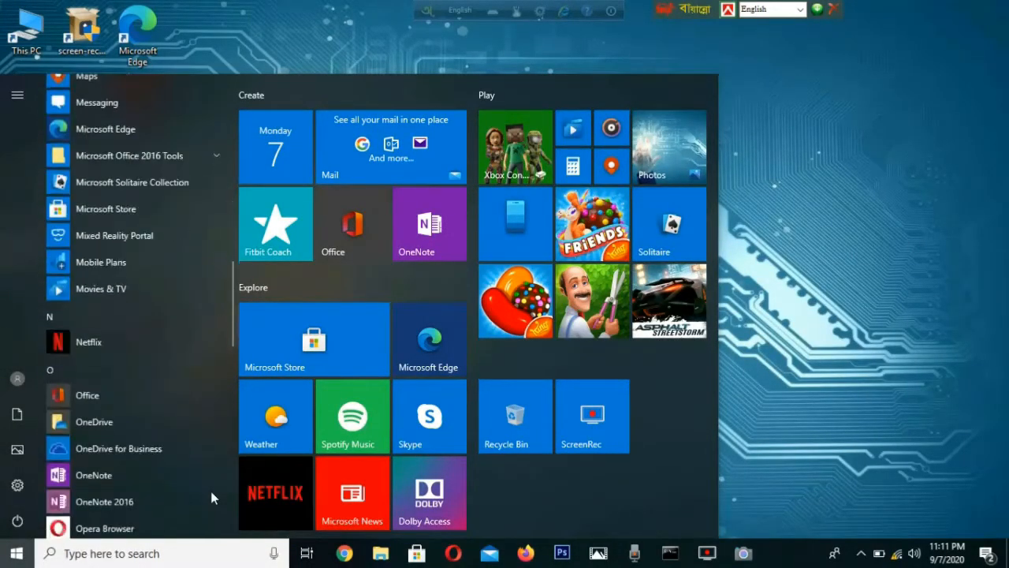
{"action": "scroll", "coordinate": [211, 498], "scroll_direction": "down", "scroll_amount": 3}
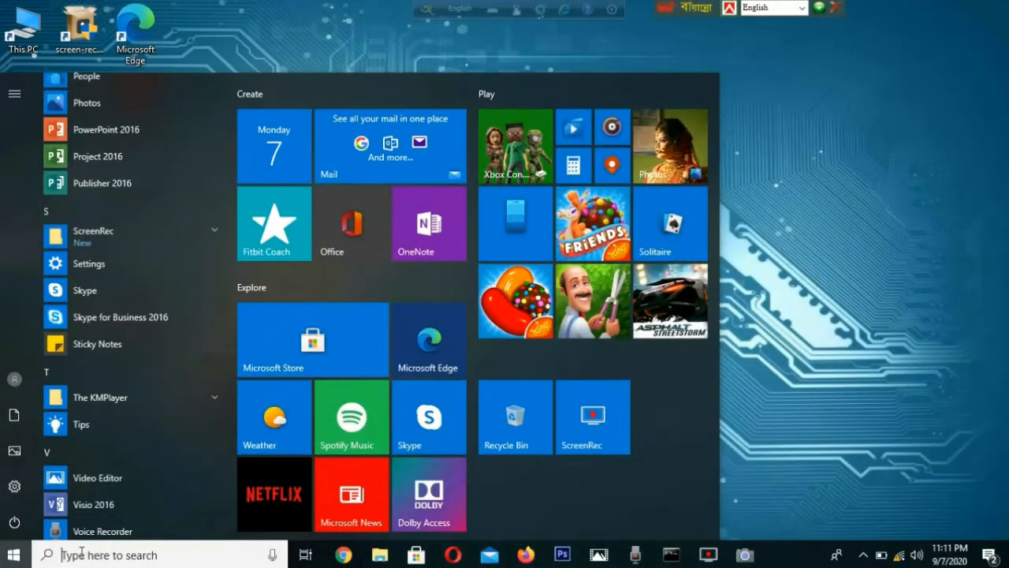
{"action": "left_click", "coordinate": [114, 556]}
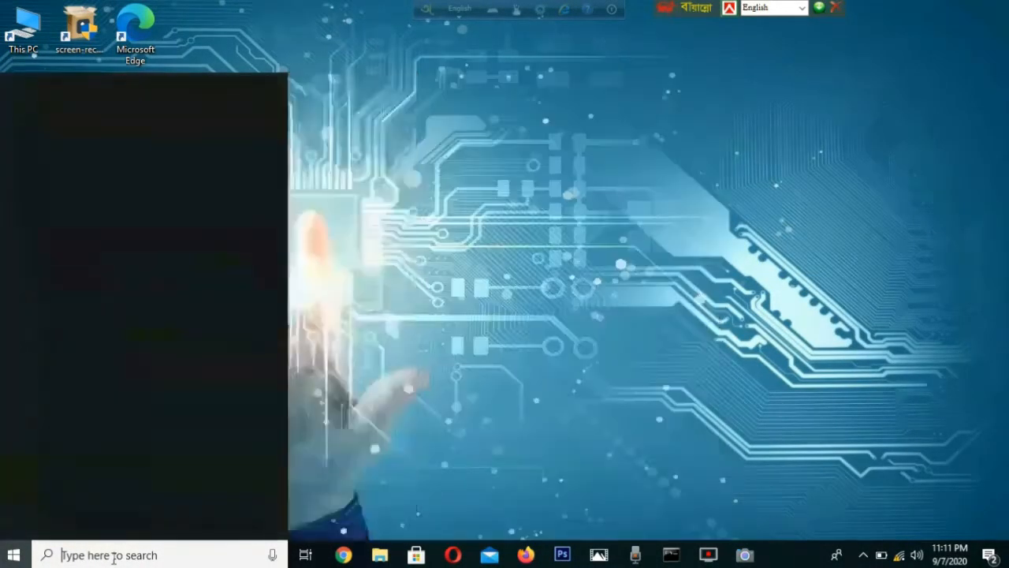
{"action": "type", "text": "vid"}
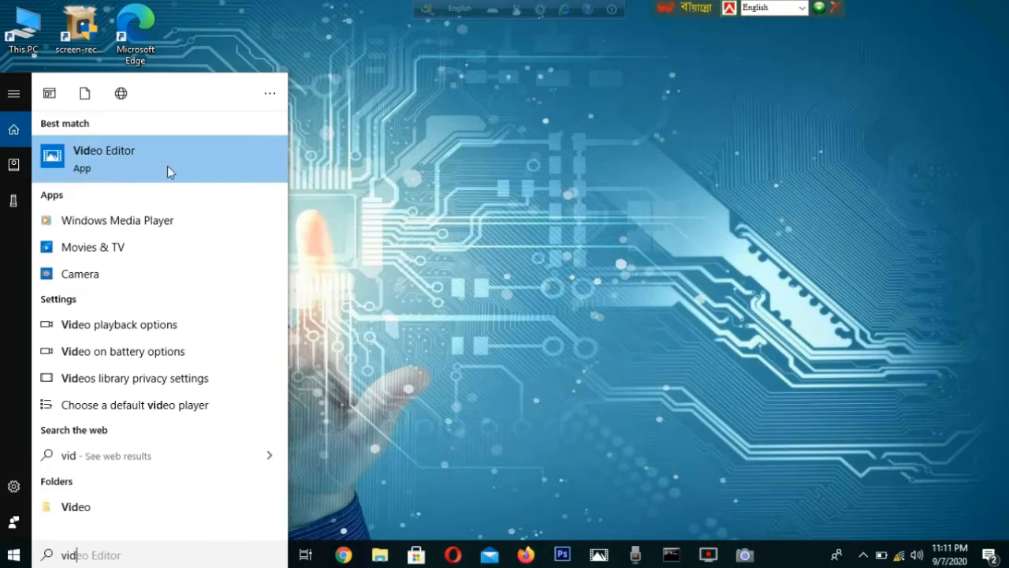
{"action": "left_click", "coordinate": [343, 204]}
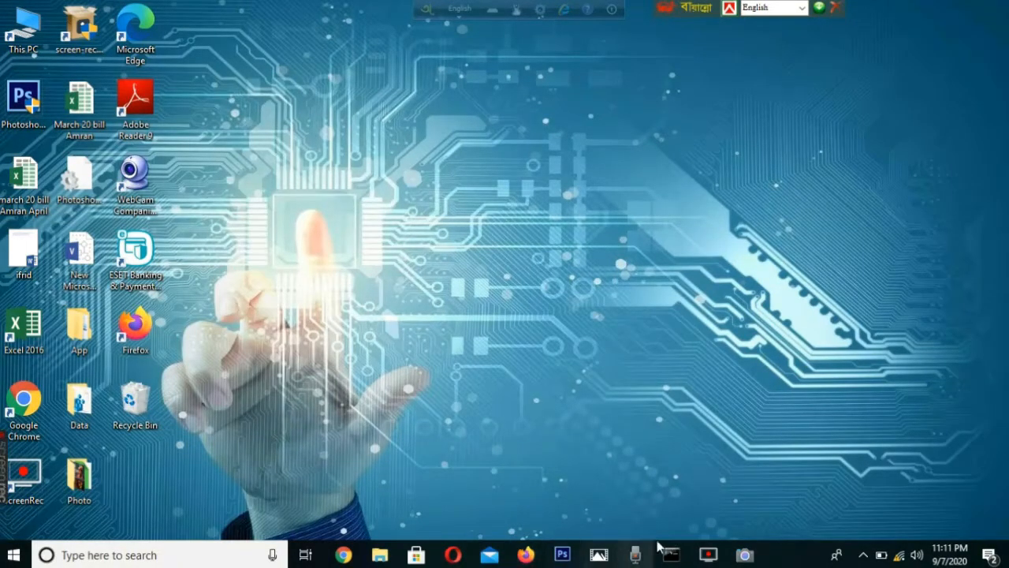
Open Video Editor and create a new video project named "hi"
{"action": "left_click", "coordinate": [599, 555]}
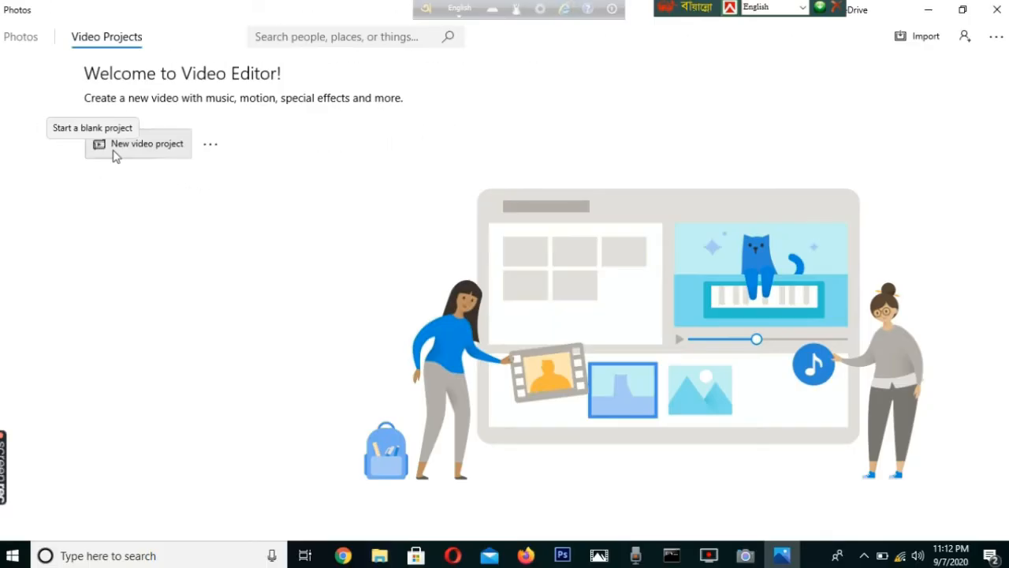
{"action": "left_click", "coordinate": [114, 150]}
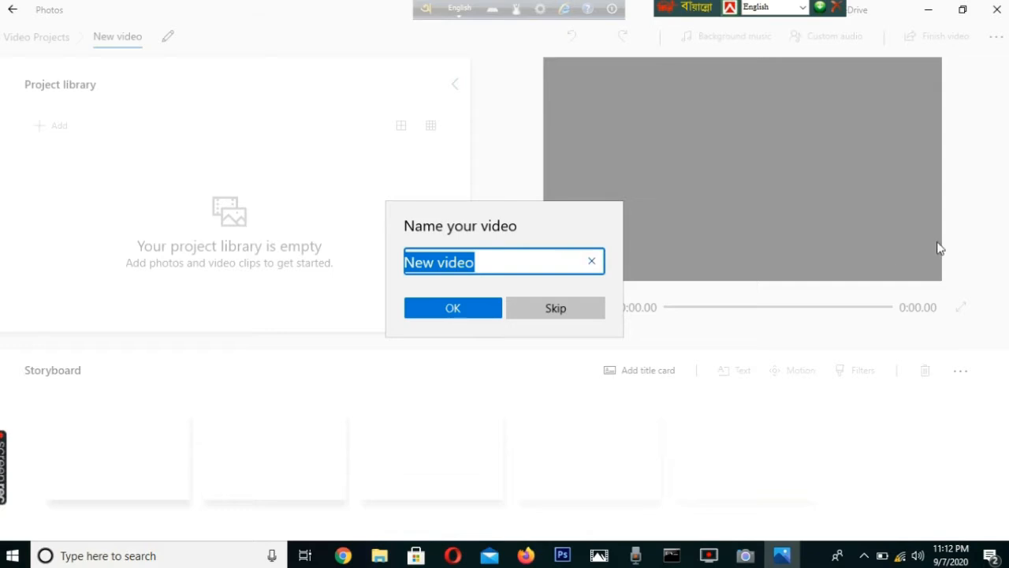
{"action": "left_click", "coordinate": [592, 262]}
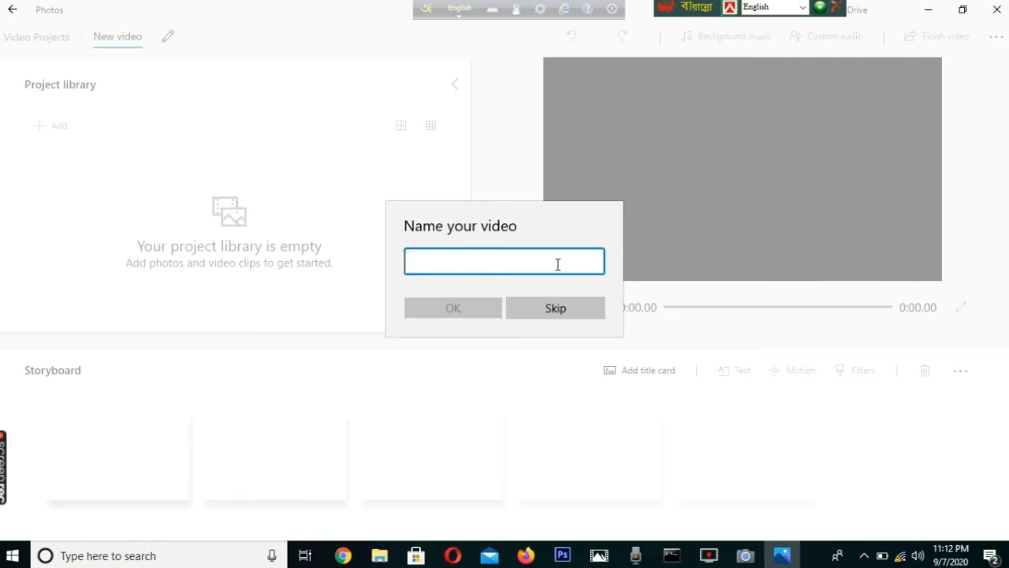
{"action": "type", "text": "hi"}
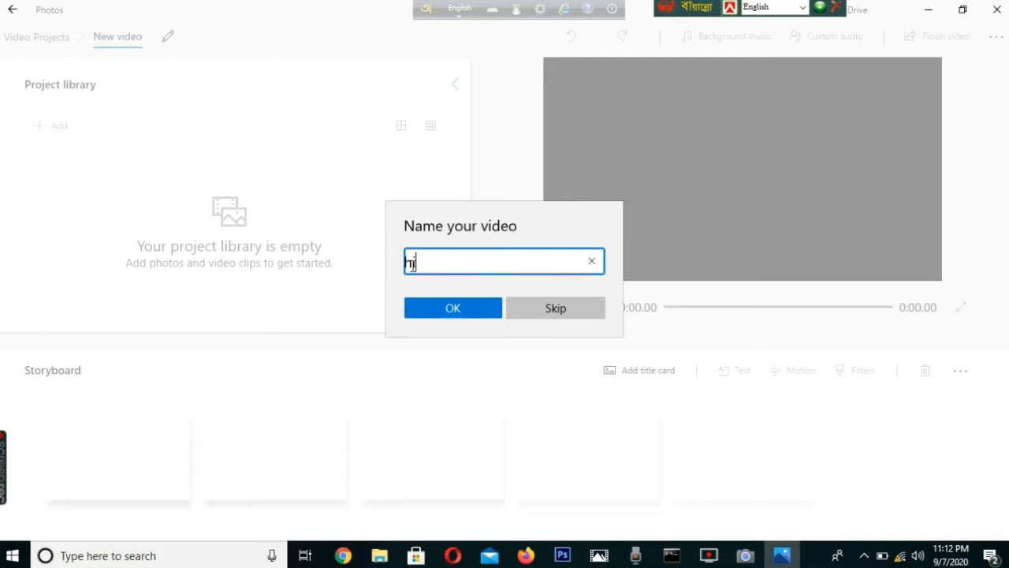
{"action": "left_click", "coordinate": [486, 315]}
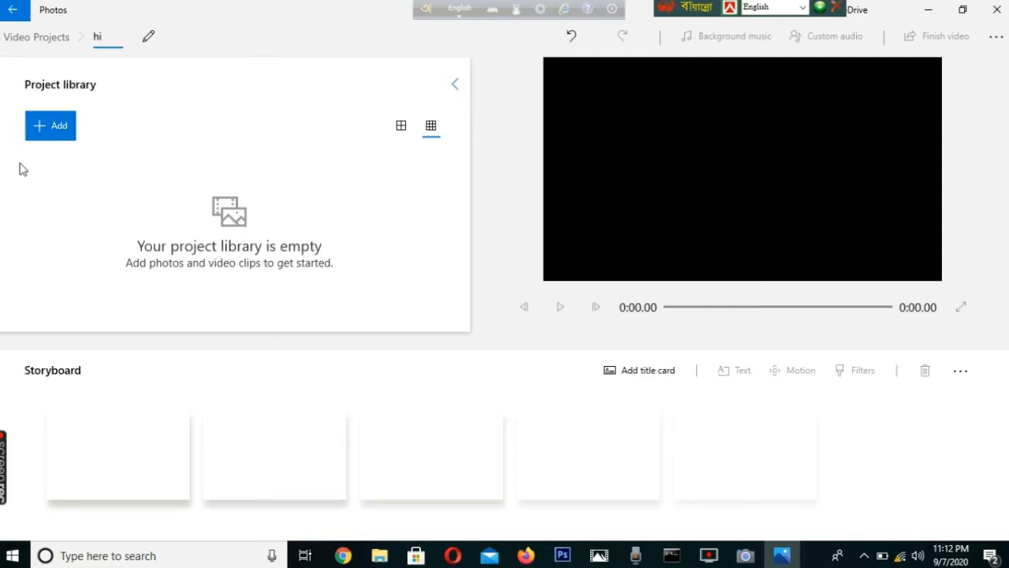
Add a video clip from this PC's Videos folder to the project library
{"action": "left_click", "coordinate": [52, 130]}
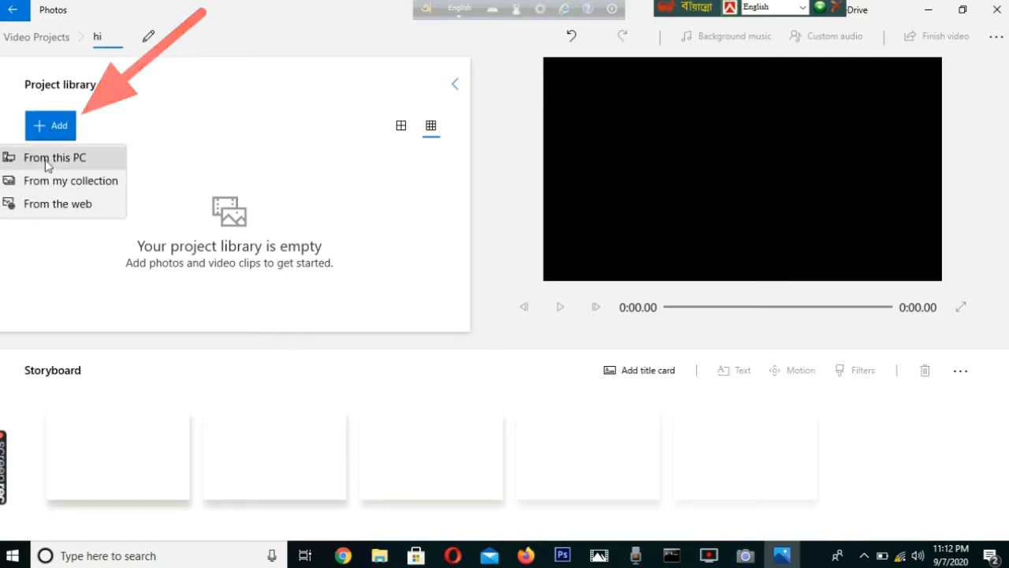
{"action": "left_click", "coordinate": [87, 164]}
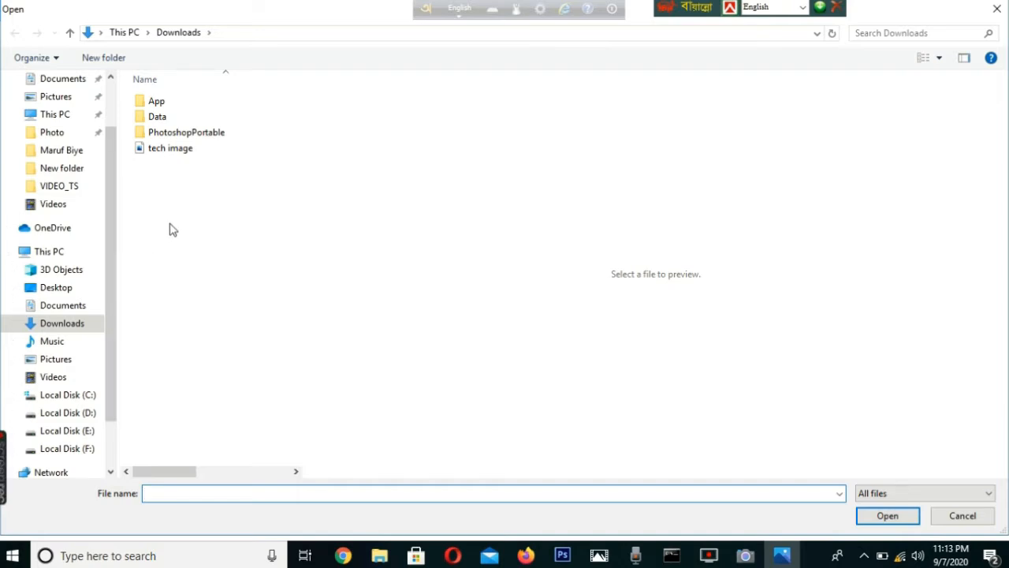
{"action": "left_click", "coordinate": [63, 209]}
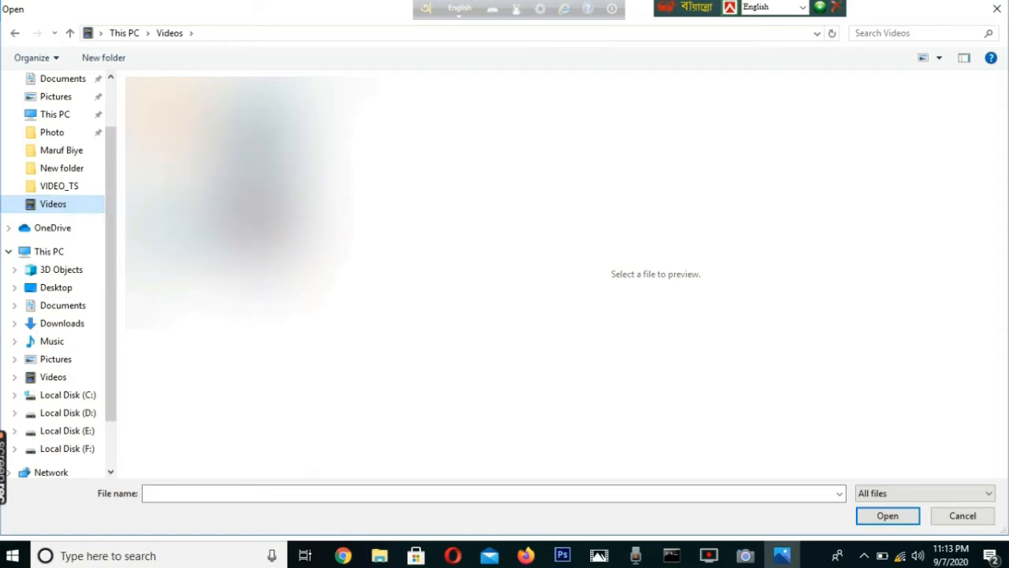
{"action": "left_click", "coordinate": [255, 76]}
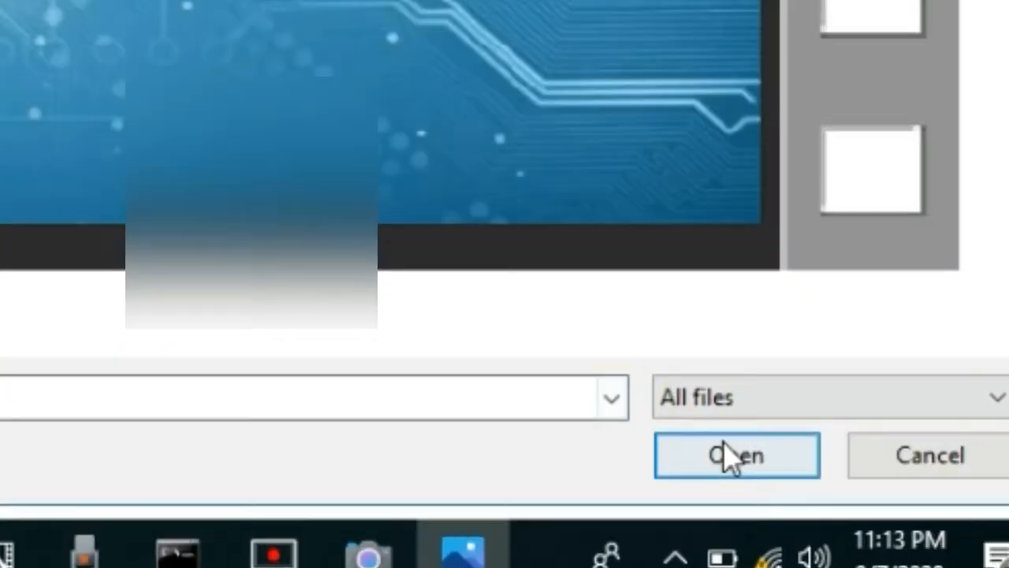
{"action": "left_click", "coordinate": [881, 516]}
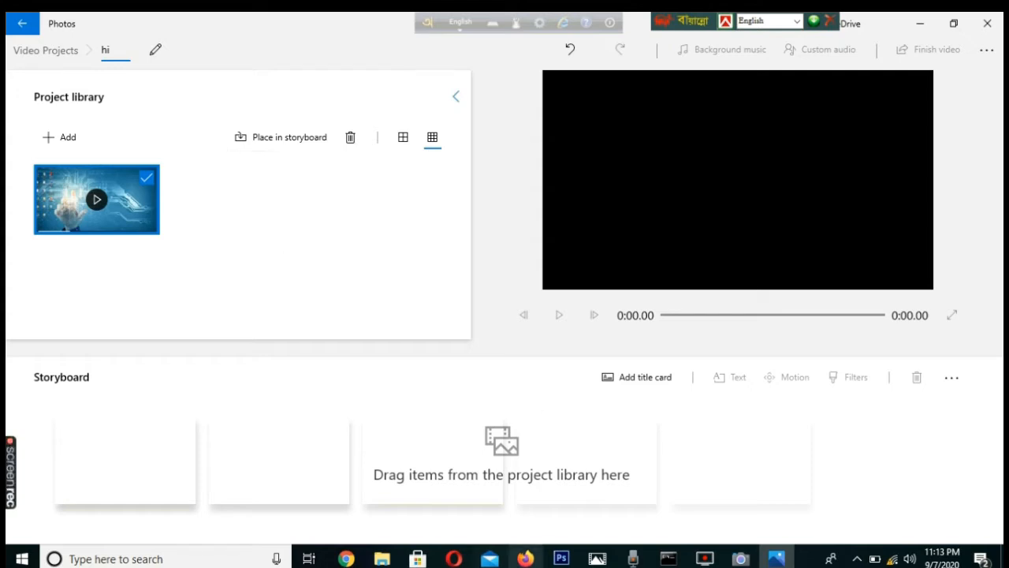
Switch to File Explorer and bring the "tech image" picture from the Downloads folder into the Video Editor project library
{"action": "left_click", "coordinate": [381, 559]}
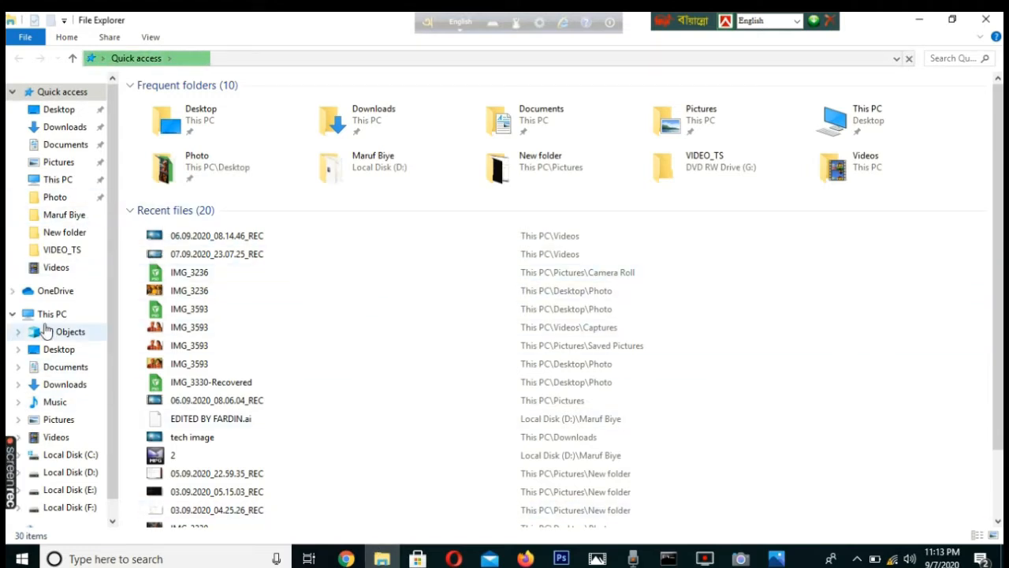
{"action": "left_click", "coordinate": [75, 391]}
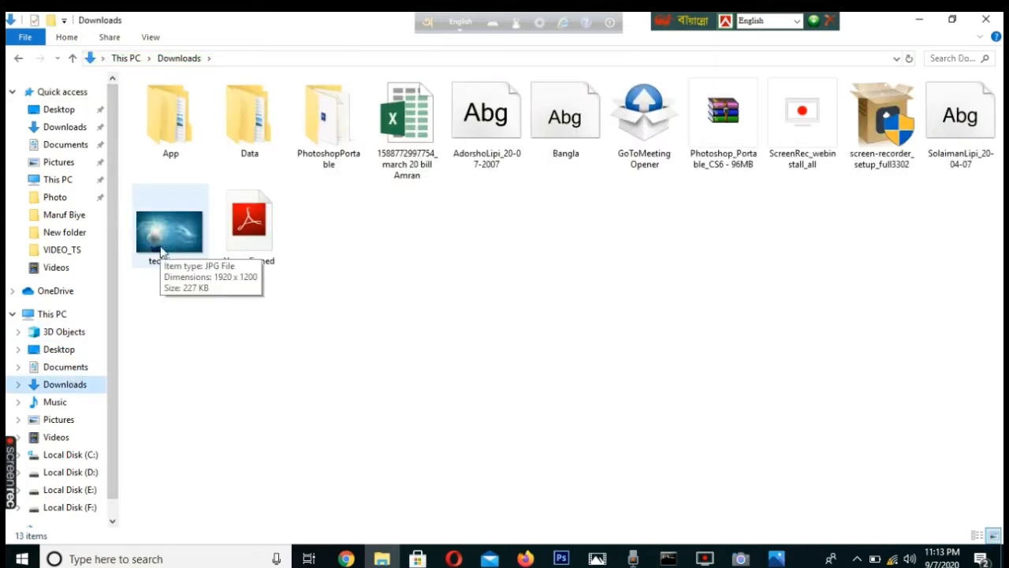
{"action": "left_click", "coordinate": [161, 253]}
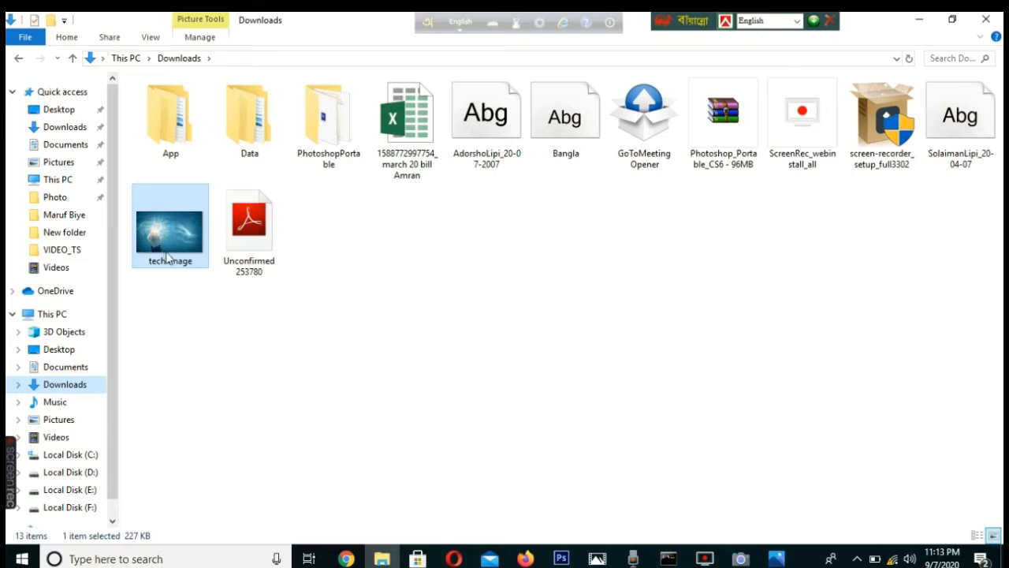
{"action": "left_click_drag", "start_coordinate": [167, 256], "coordinate": [255, 250]}
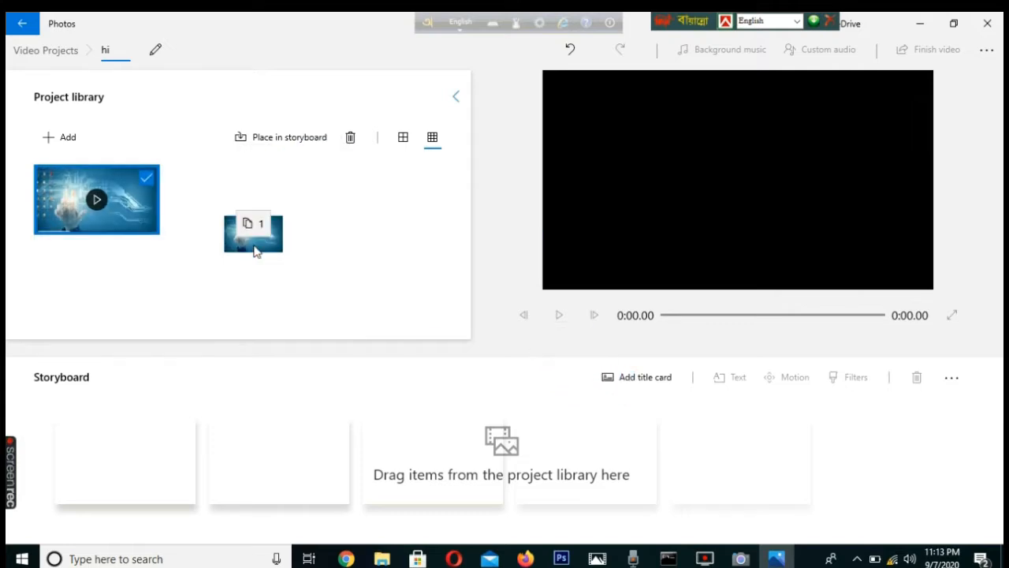
{"action": "left_click", "coordinate": [311, 266]}
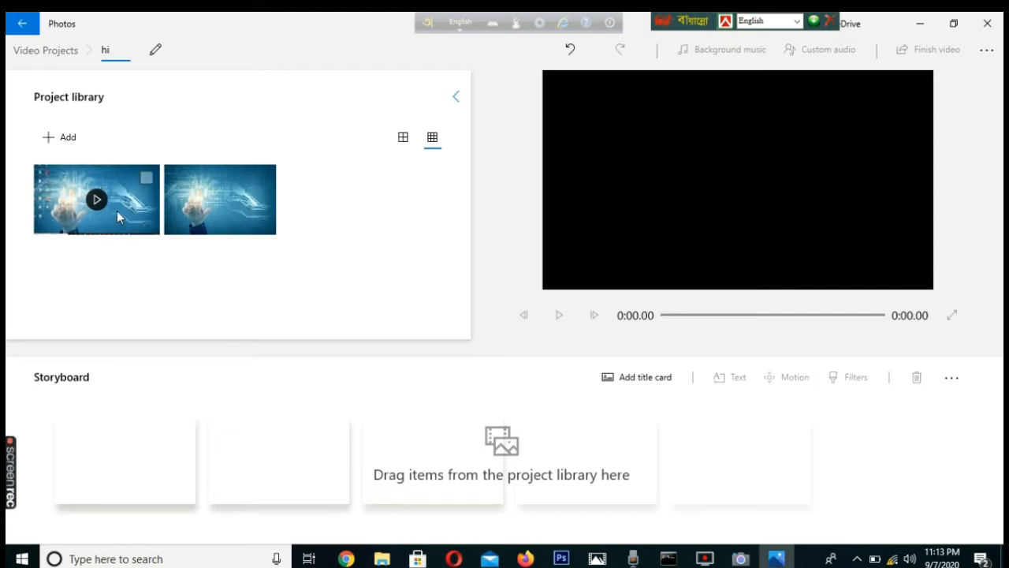
Place the video clip and the tech image in the storyboard, ordered with the image ahead of the video
{"action": "left_click_drag", "start_coordinate": [117, 211], "coordinate": [120, 438]}
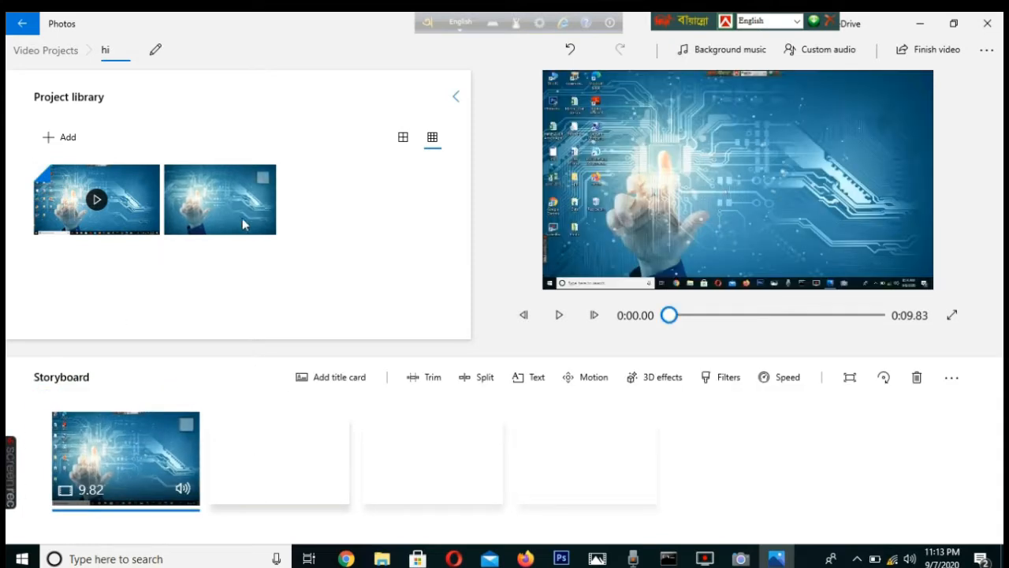
{"action": "left_click_drag", "start_coordinate": [244, 223], "coordinate": [319, 453]}
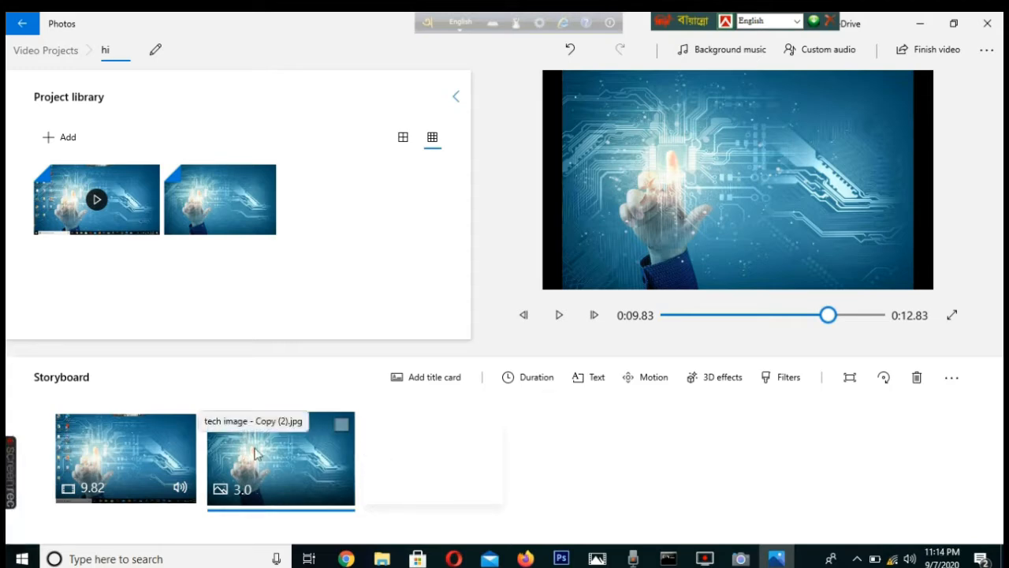
{"action": "left_click_drag", "start_coordinate": [254, 452], "coordinate": [347, 473]}
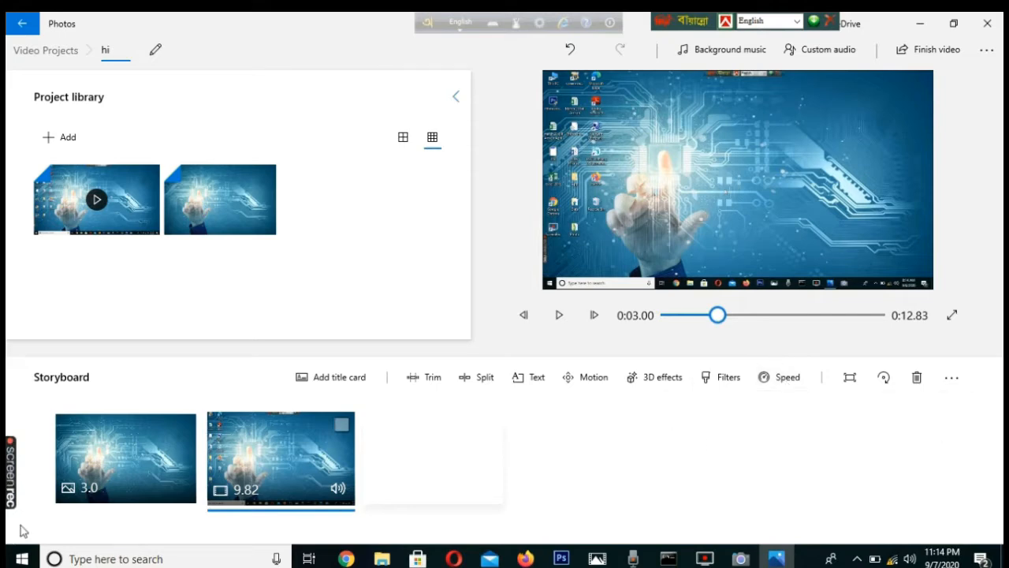
{"action": "left_click", "coordinate": [134, 457]}
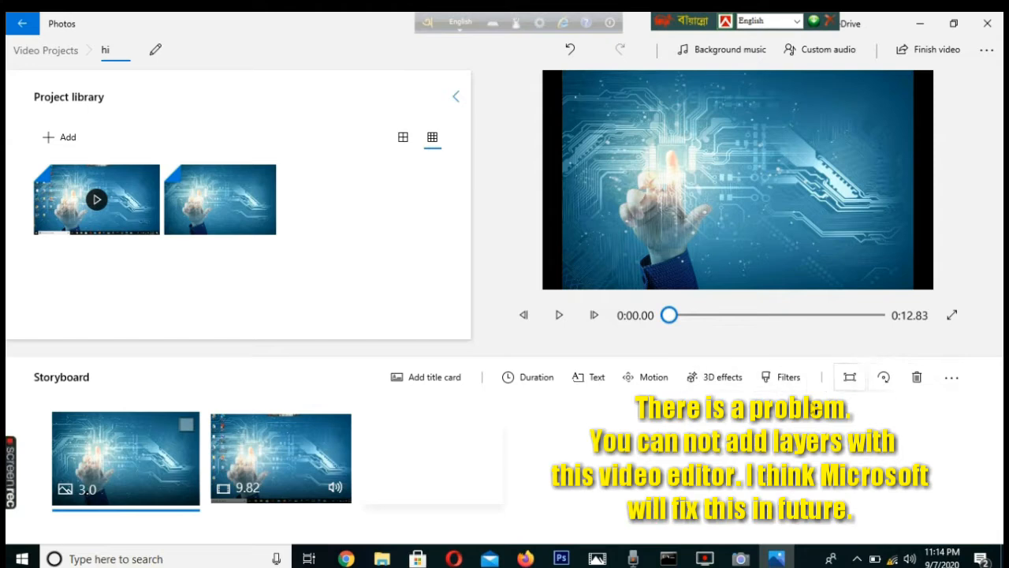
Trim the storyboard's video clip at both ends so it runs from about 0:00.23 to 0:09.50
{"action": "left_click", "coordinate": [284, 464]}
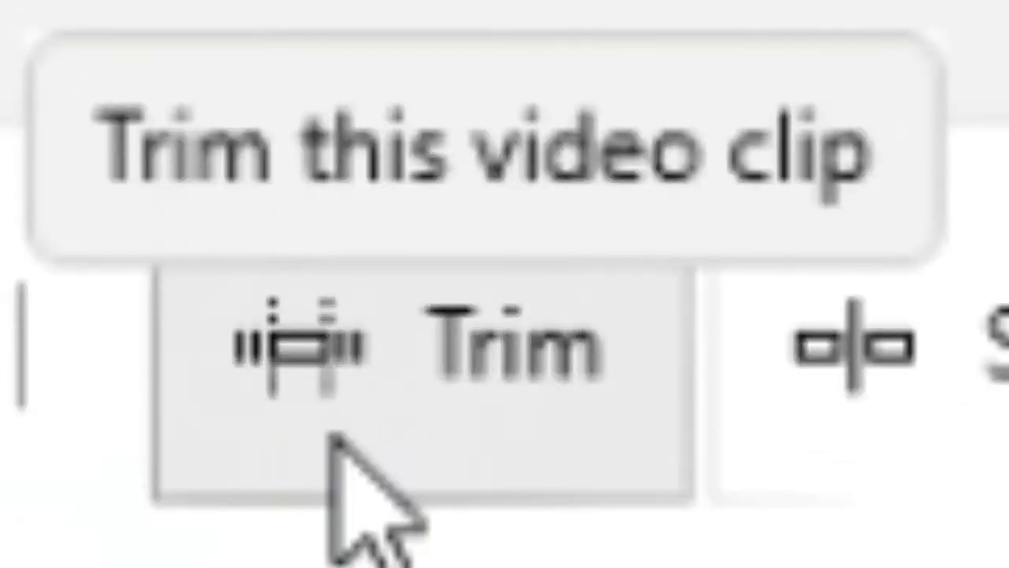
{"action": "left_click", "coordinate": [335, 441]}
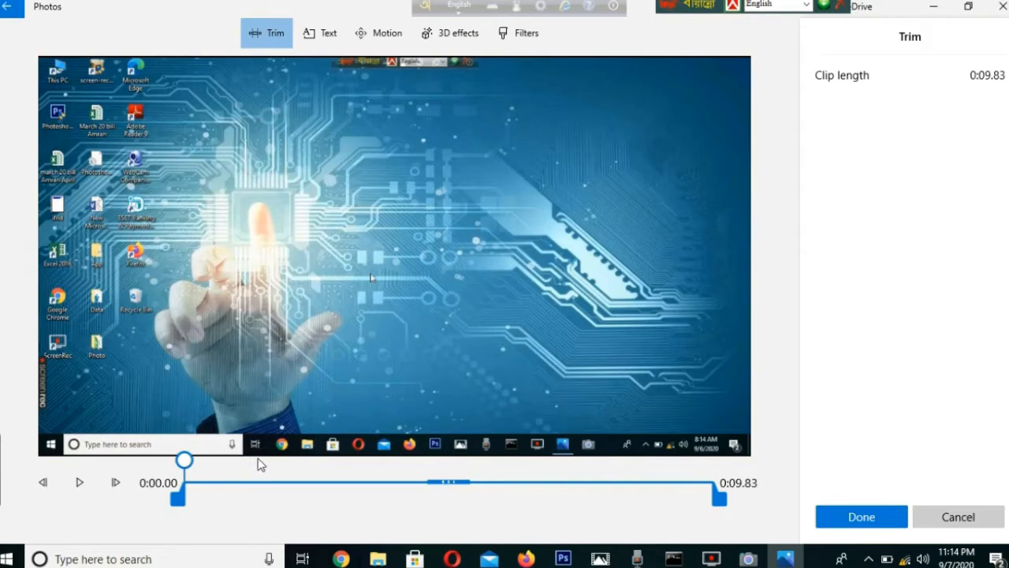
{"action": "left_click_drag", "start_coordinate": [719, 504], "coordinate": [701, 522]}
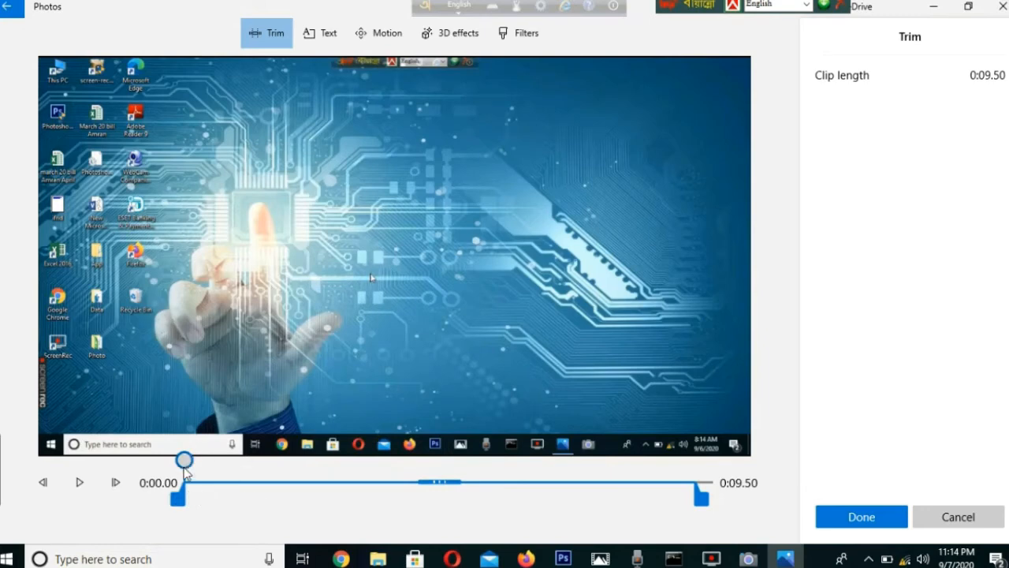
{"action": "left_click_drag", "start_coordinate": [185, 469], "coordinate": [198, 470]}
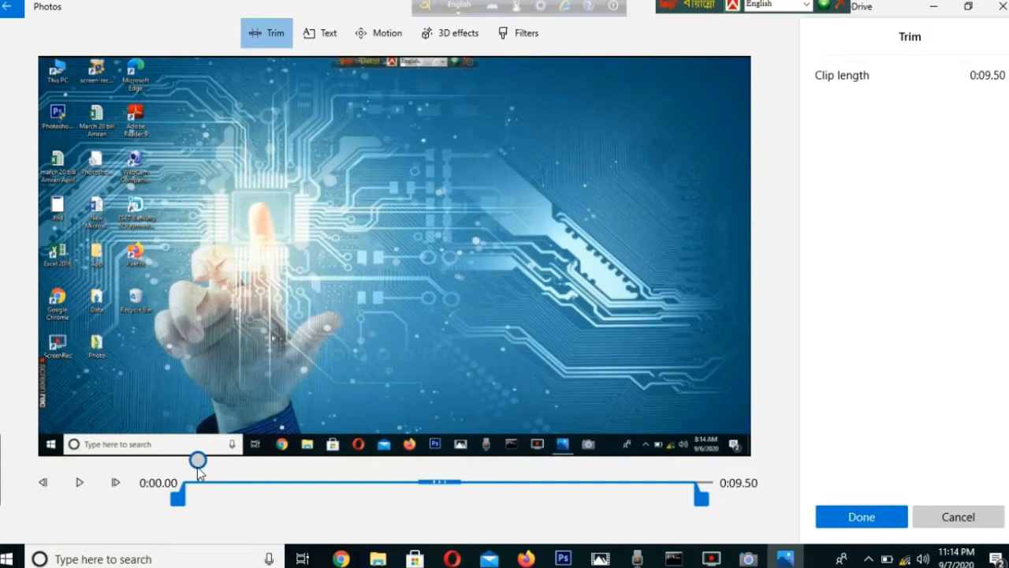
{"action": "left_click_drag", "start_coordinate": [180, 504], "coordinate": [199, 508]}
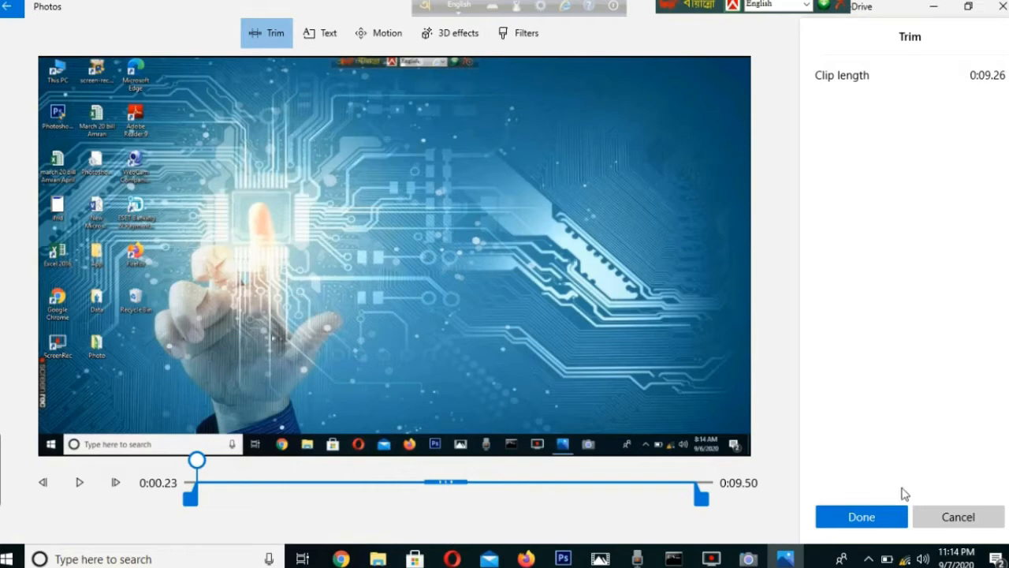
{"action": "left_click", "coordinate": [871, 526]}
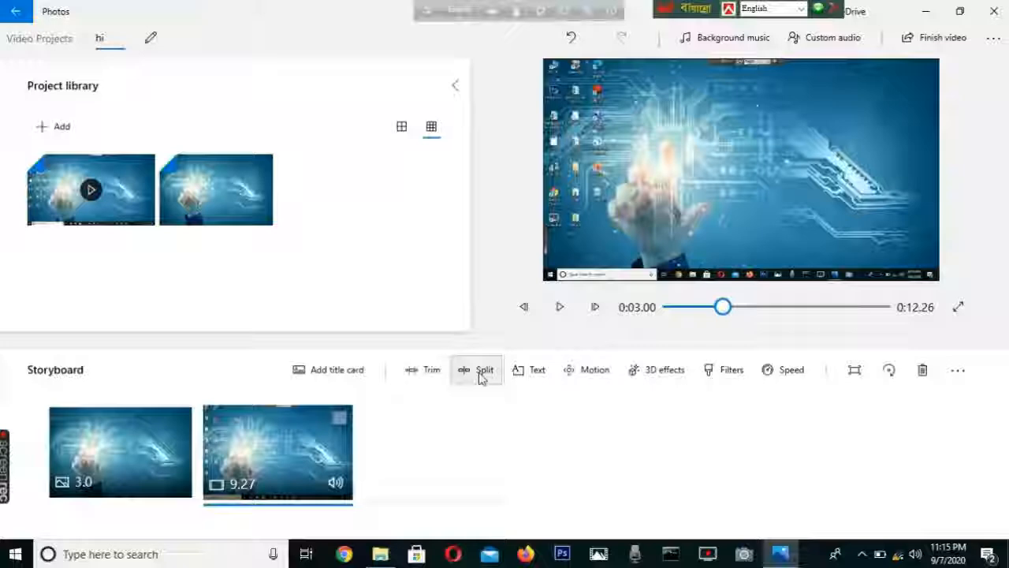
Split the trimmed video clip in two at about 0:02.60
{"action": "left_click", "coordinate": [479, 356]}
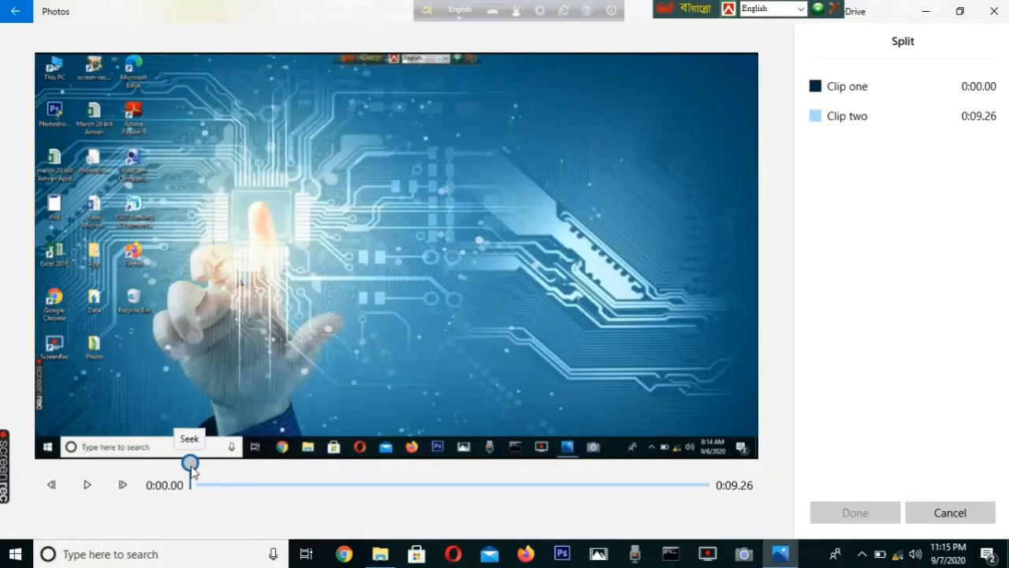
{"action": "left_click_drag", "start_coordinate": [191, 469], "coordinate": [338, 480]}
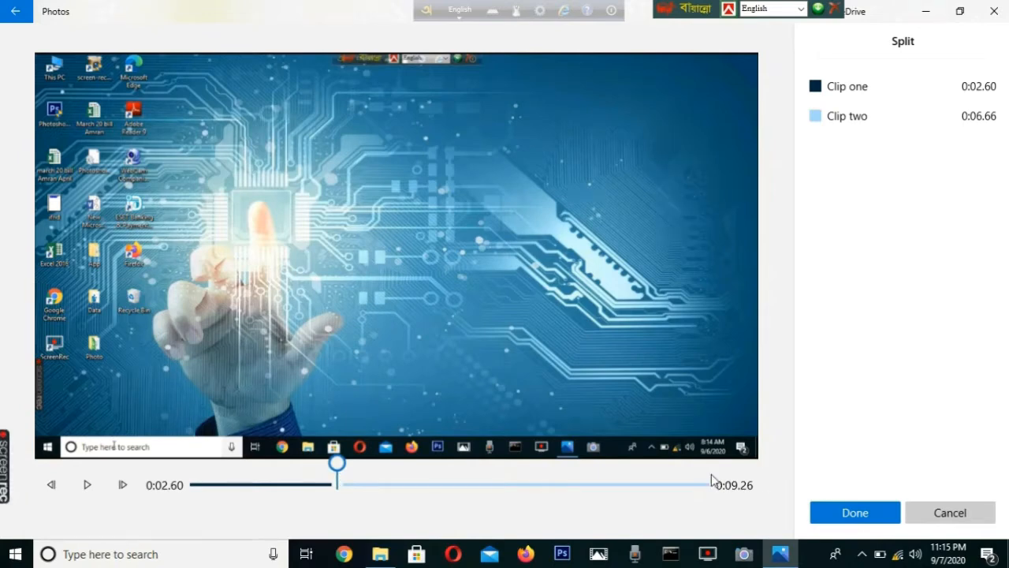
{"action": "left_click", "coordinate": [856, 522]}
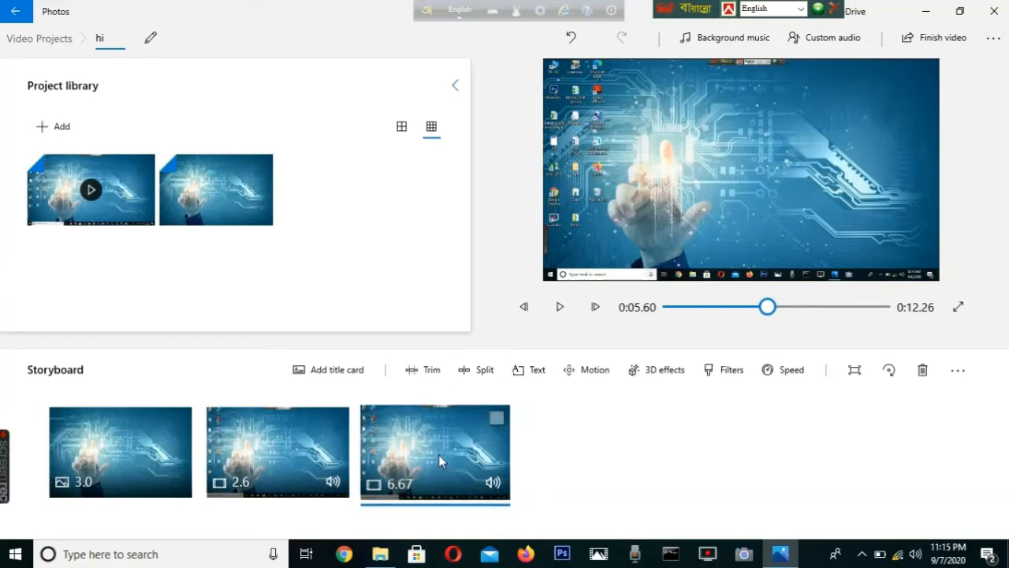
Split the last storyboard clip at about 0:01.36 and remove the shorter first piece from the storyboard
{"action": "left_click", "coordinate": [476, 378]}
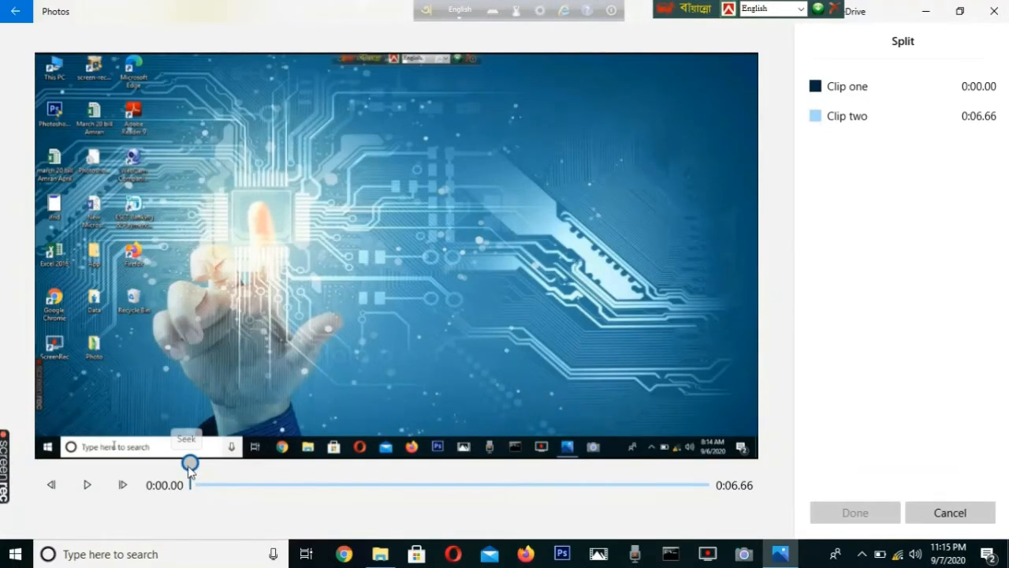
{"action": "left_click_drag", "start_coordinate": [191, 464], "coordinate": [297, 467]}
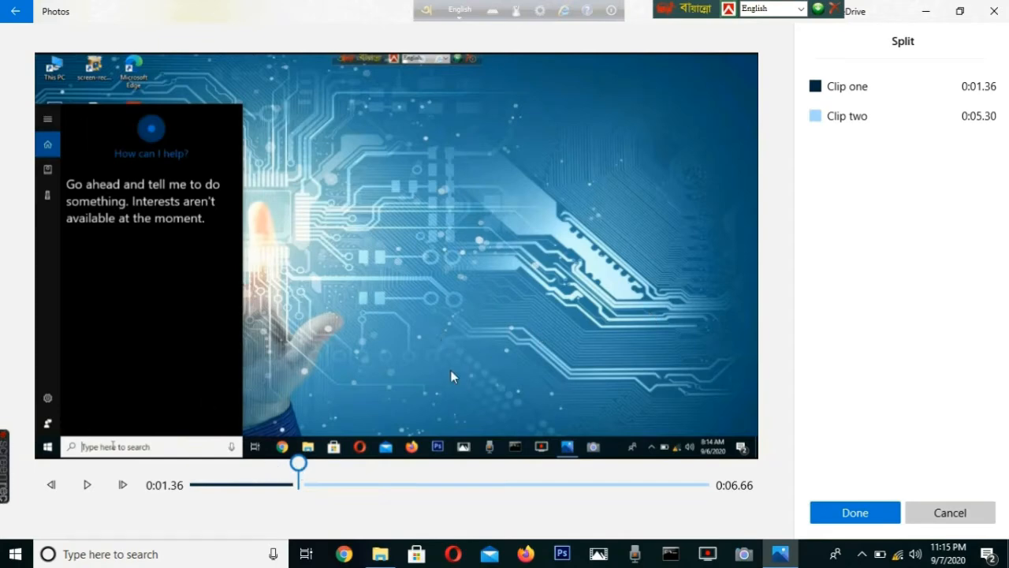
{"action": "left_click", "coordinate": [871, 514]}
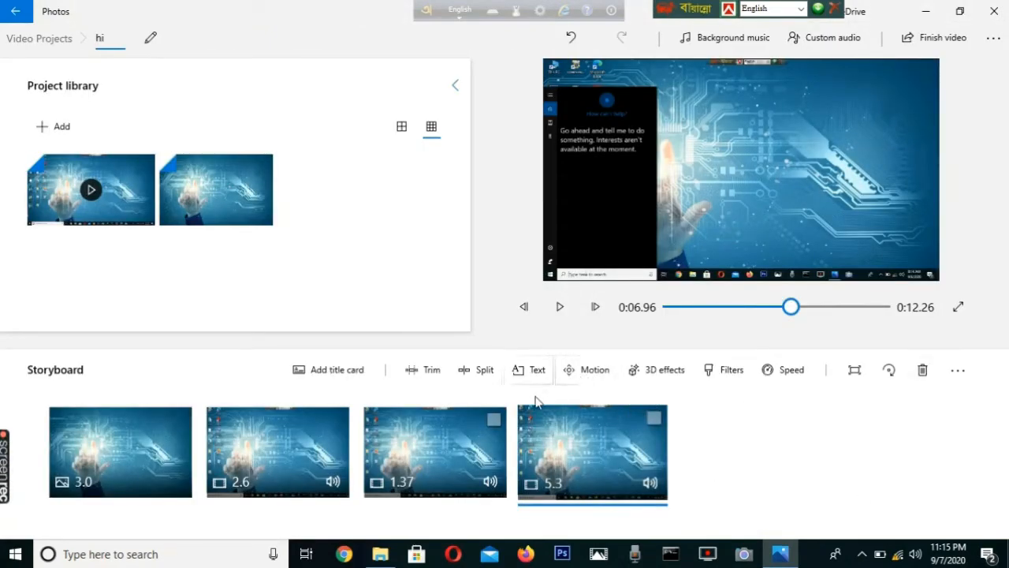
{"action": "left_click", "coordinate": [423, 461]}
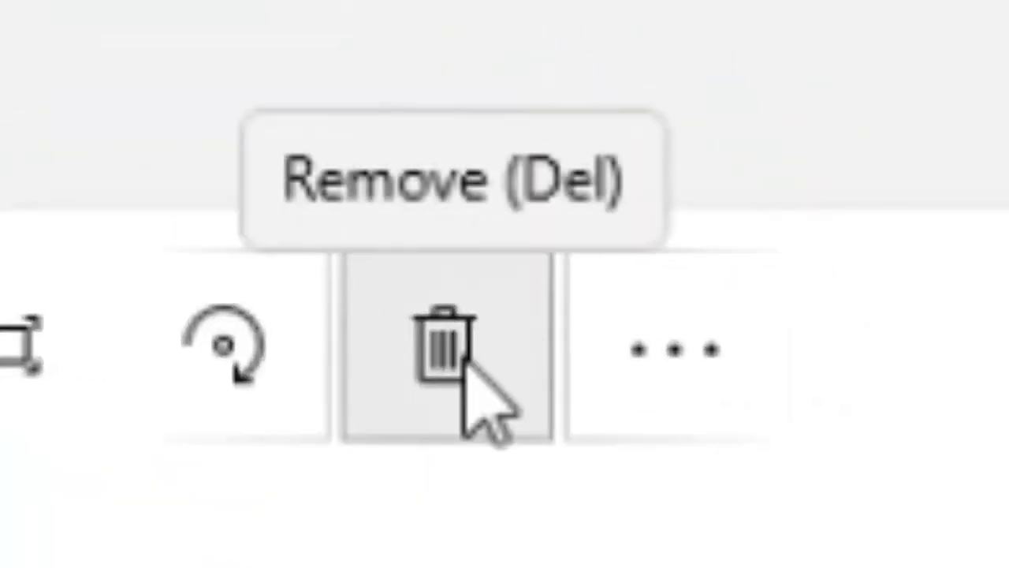
{"action": "left_click", "coordinate": [465, 365]}
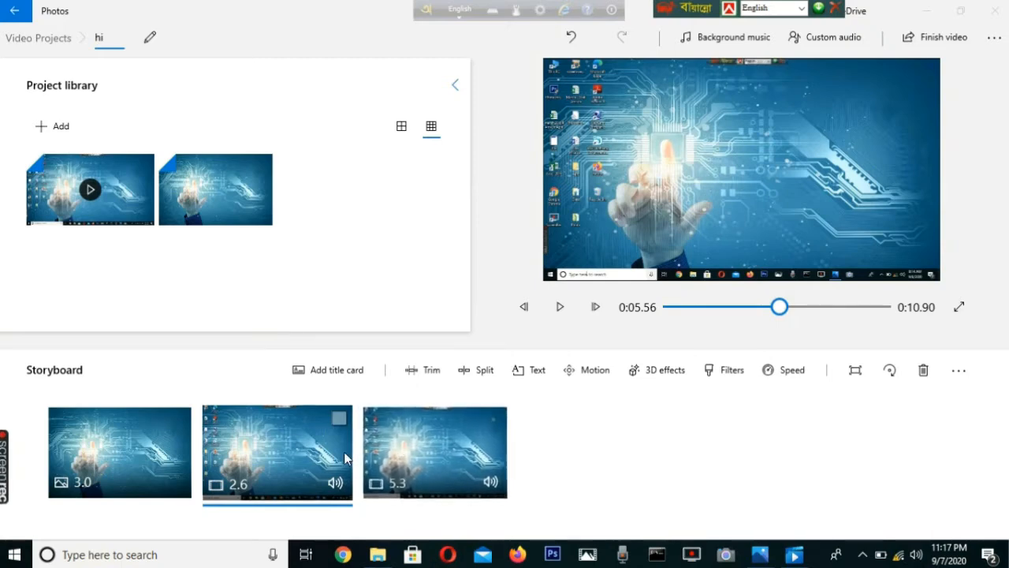
Add the text "windows" to the last clip in the storyboard
{"action": "left_click", "coordinate": [404, 465]}
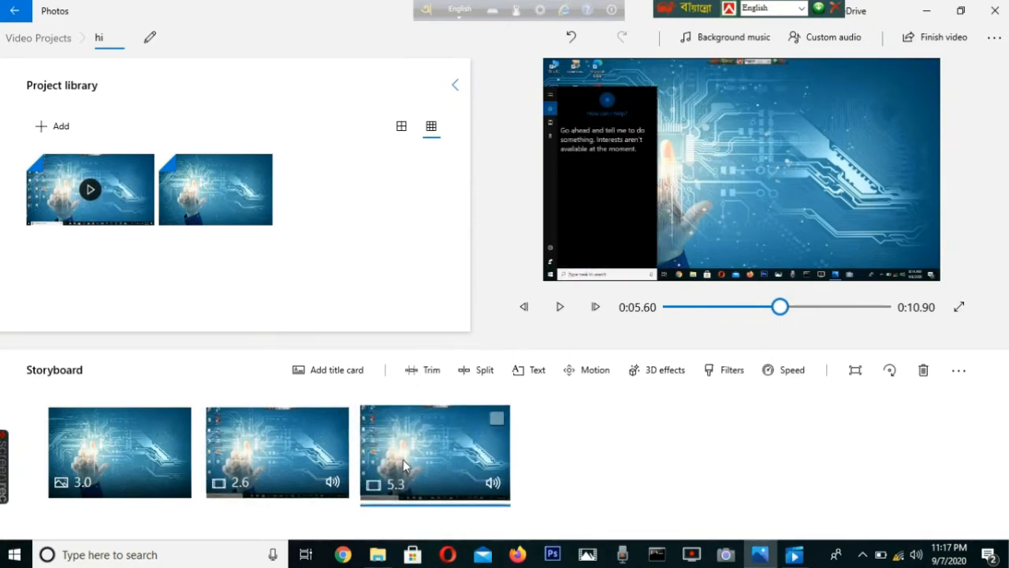
{"action": "left_click", "coordinate": [522, 371]}
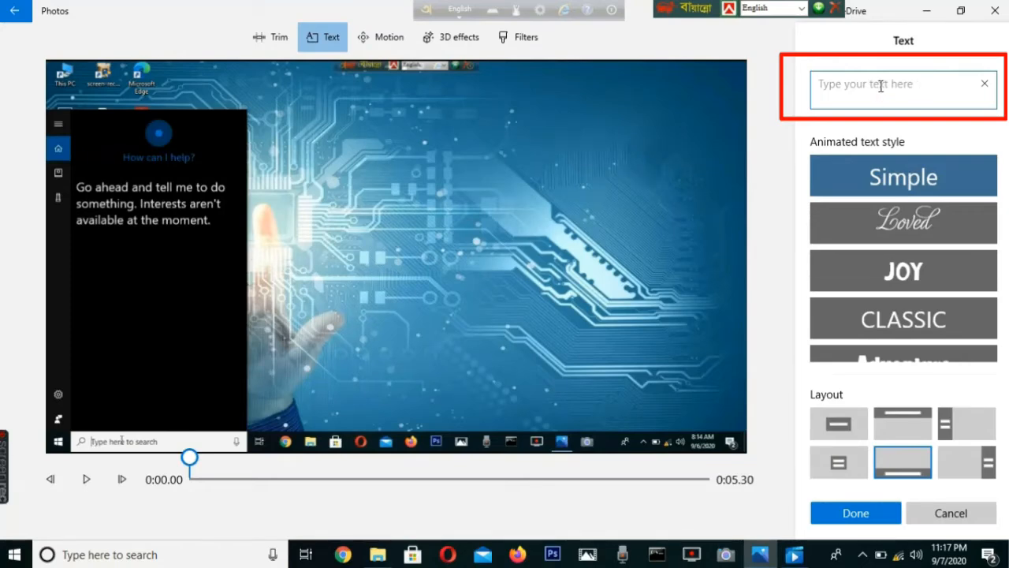
{"action": "type", "text": "w"}
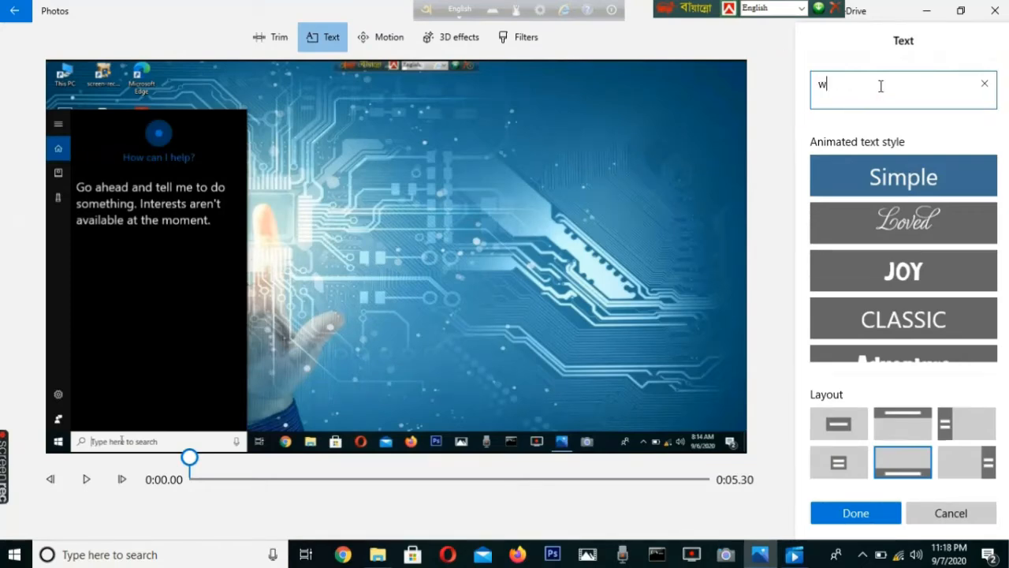
{"action": "type", "text": "indows"}
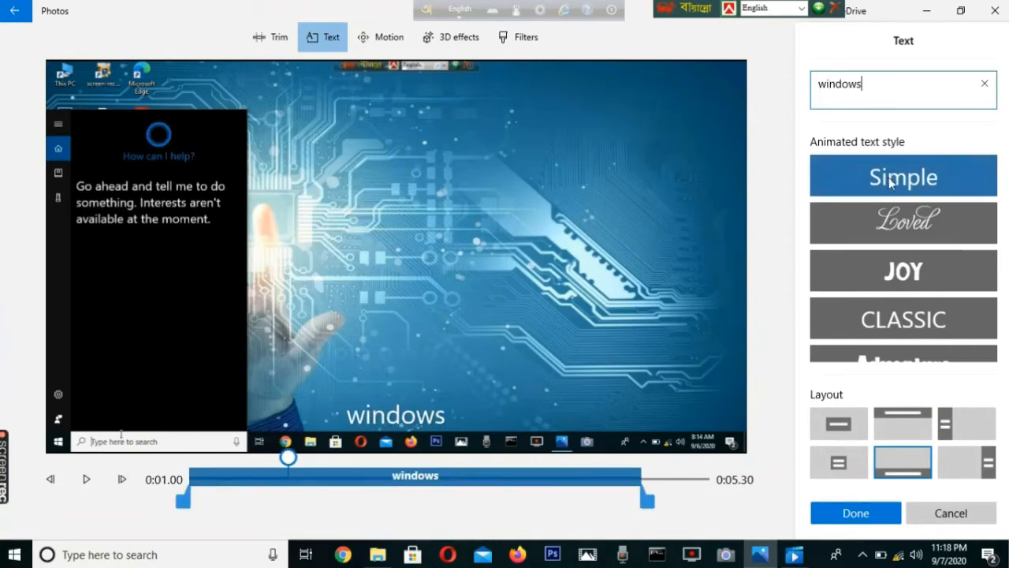
Look through the animated text styles and apply the Joy style to the "windows" text
{"action": "scroll", "coordinate": [889, 182], "scroll_direction": "down", "scroll_amount": 3}
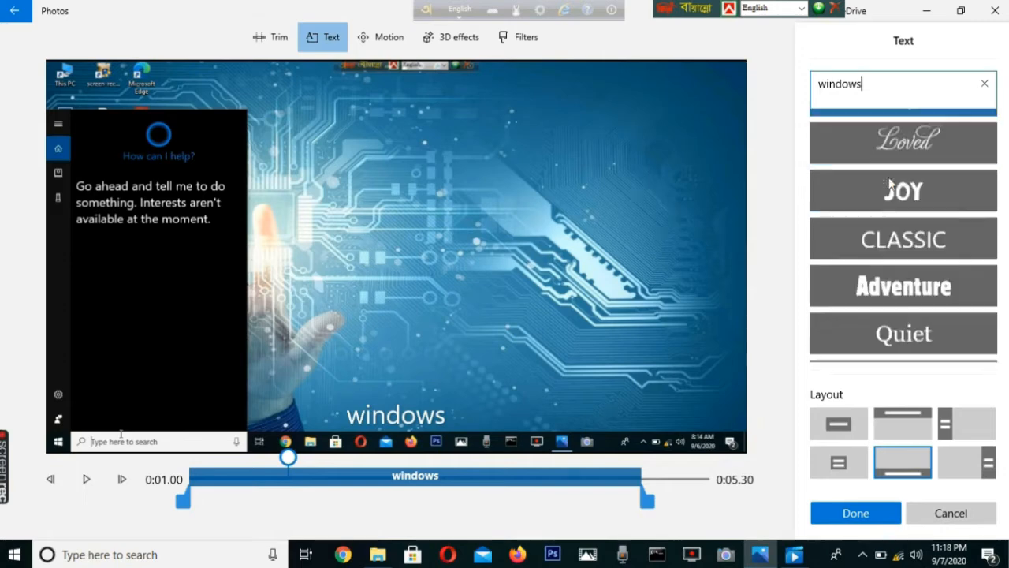
{"action": "scroll", "coordinate": [889, 182], "scroll_direction": "down", "scroll_amount": 6}
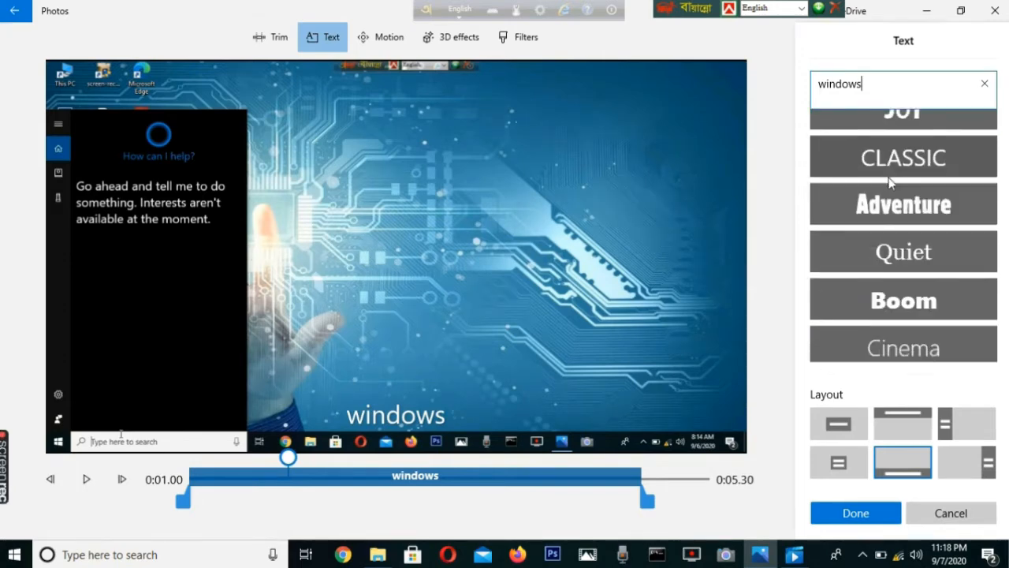
{"action": "scroll", "coordinate": [889, 182], "scroll_direction": "up", "scroll_amount": 3}
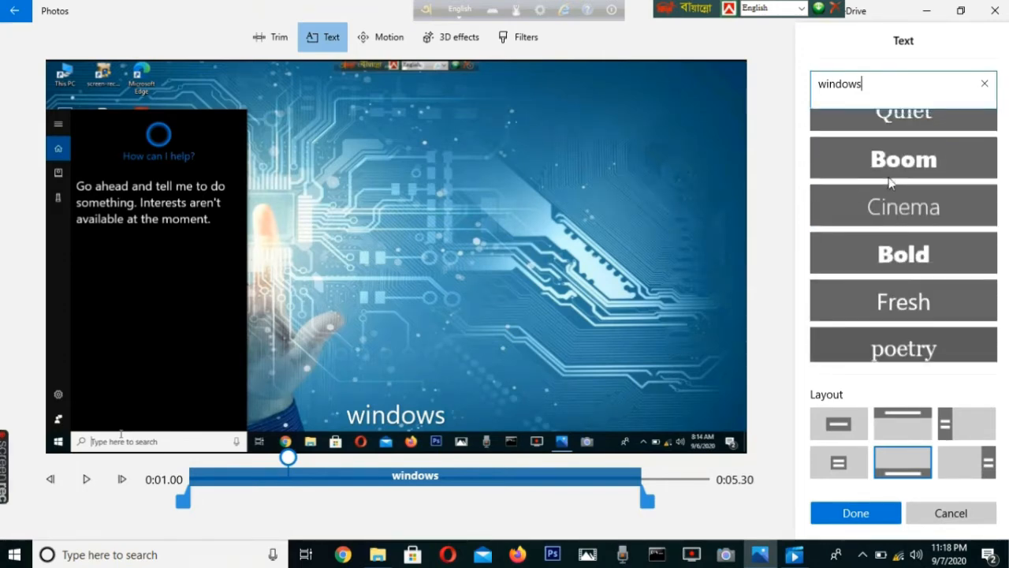
{"action": "scroll", "coordinate": [891, 180], "scroll_direction": "down", "scroll_amount": 2}
{"action": "scroll", "coordinate": [883, 203], "scroll_direction": "up", "scroll_amount": 8}
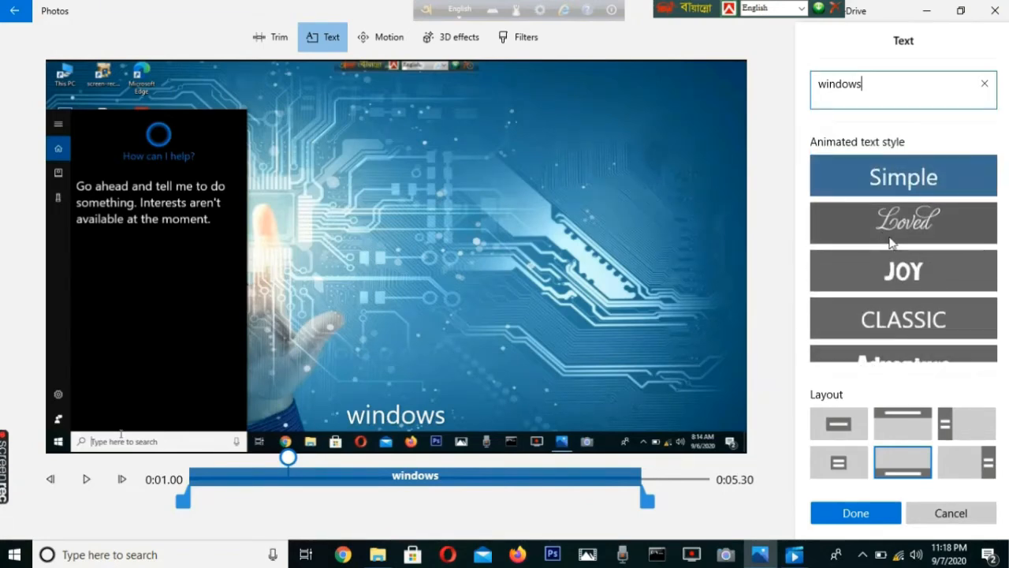
{"action": "left_click", "coordinate": [879, 280]}
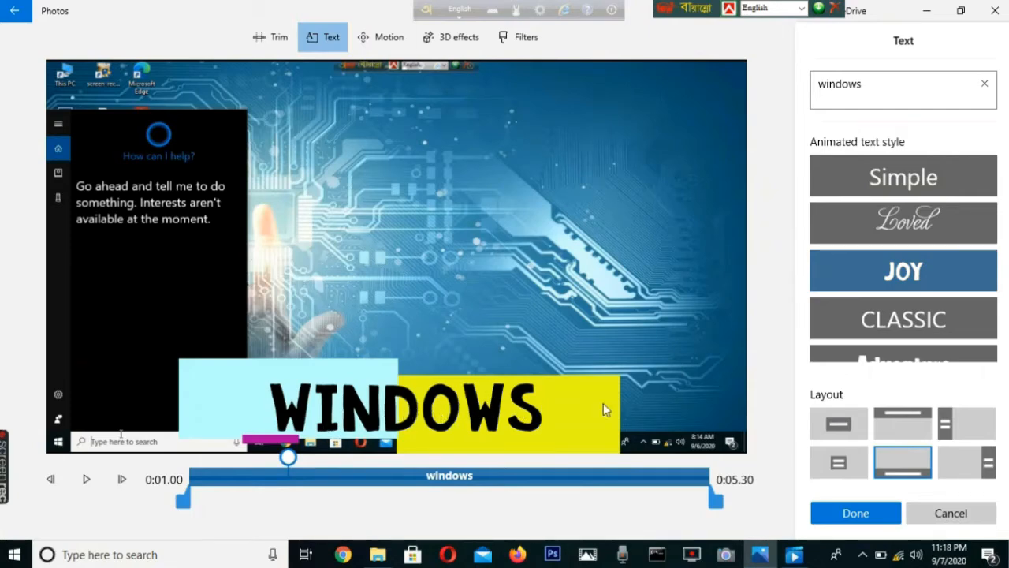
Set the text layout to the one placing the caption along the top of the frame and save the text
{"action": "left_click", "coordinate": [864, 424]}
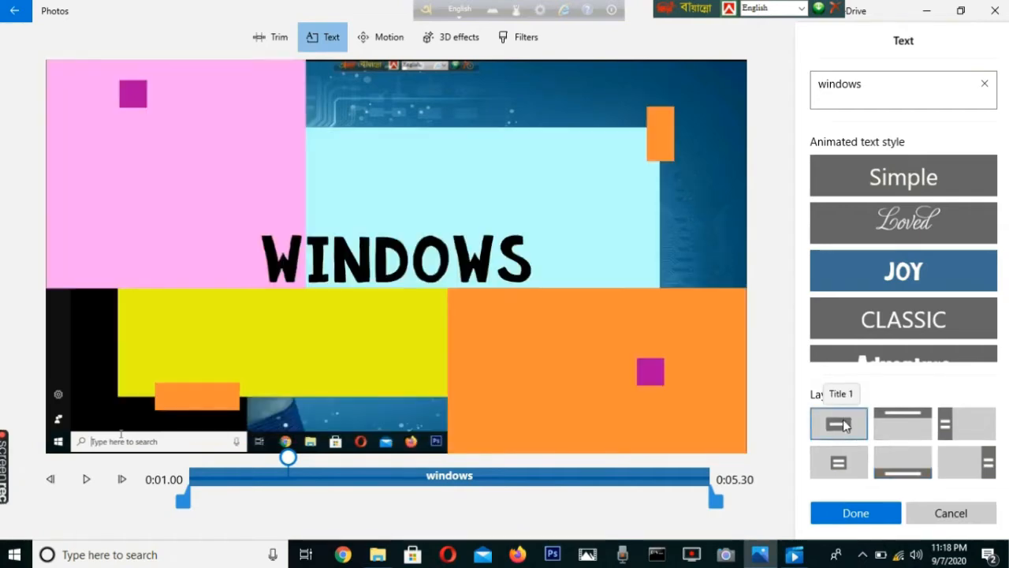
{"action": "left_click", "coordinate": [903, 418]}
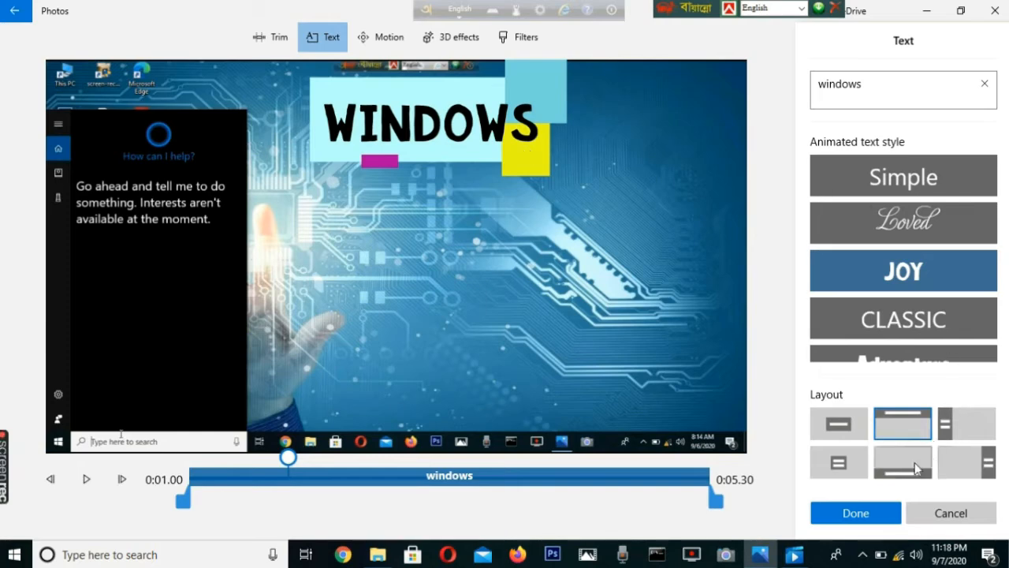
{"action": "left_click", "coordinate": [872, 514]}
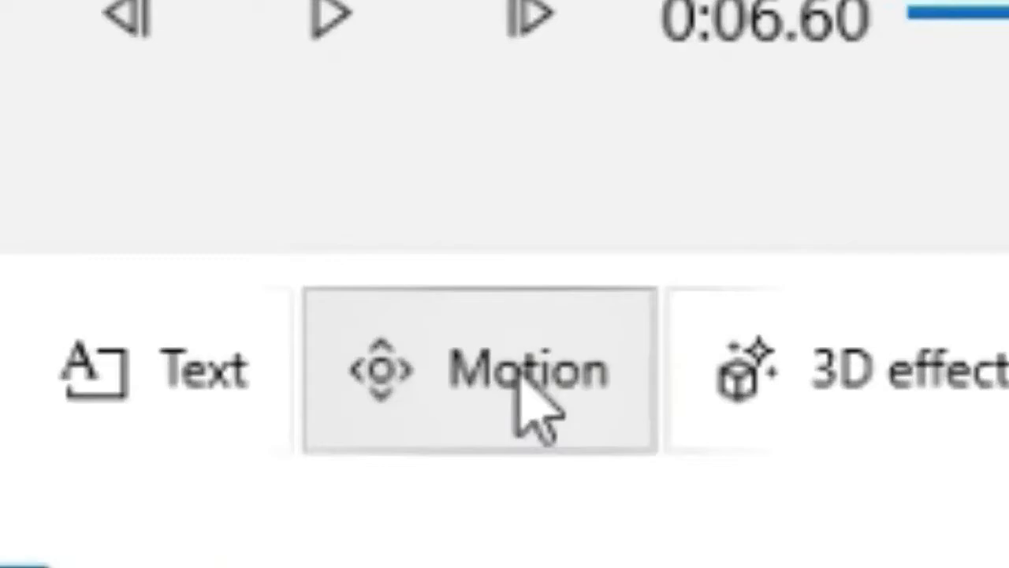
Apply the "Zoom out right" motion to the last clip and save it
{"action": "left_click", "coordinate": [520, 385]}
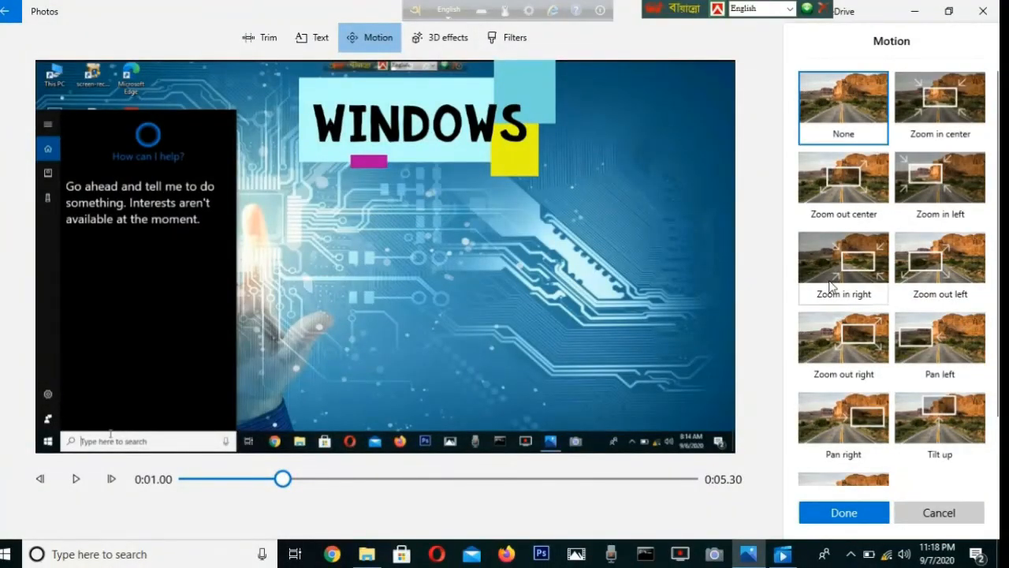
{"action": "scroll", "coordinate": [832, 286], "scroll_direction": "down", "scroll_amount": 1}
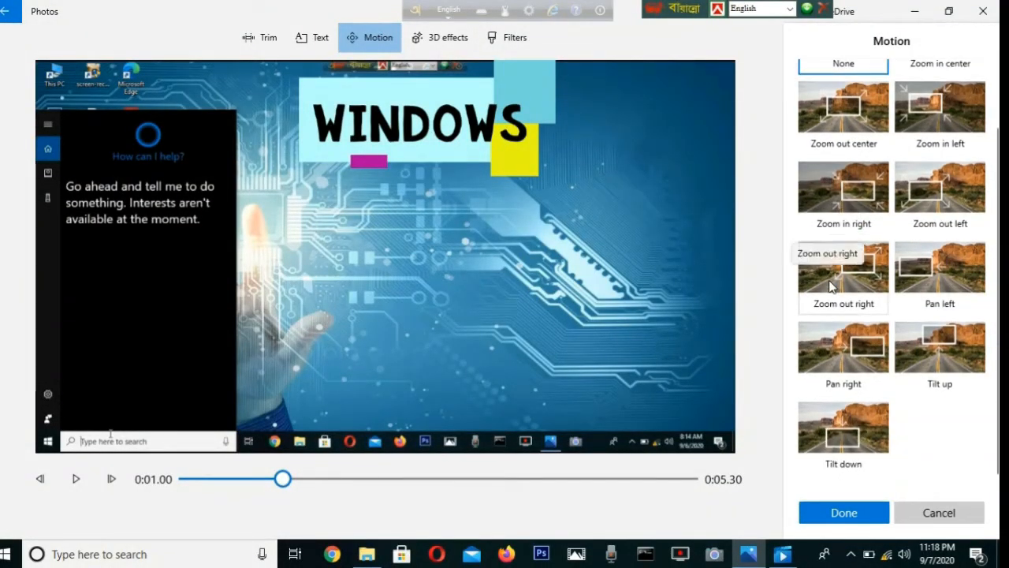
{"action": "scroll", "coordinate": [831, 286], "scroll_direction": "up", "scroll_amount": 1}
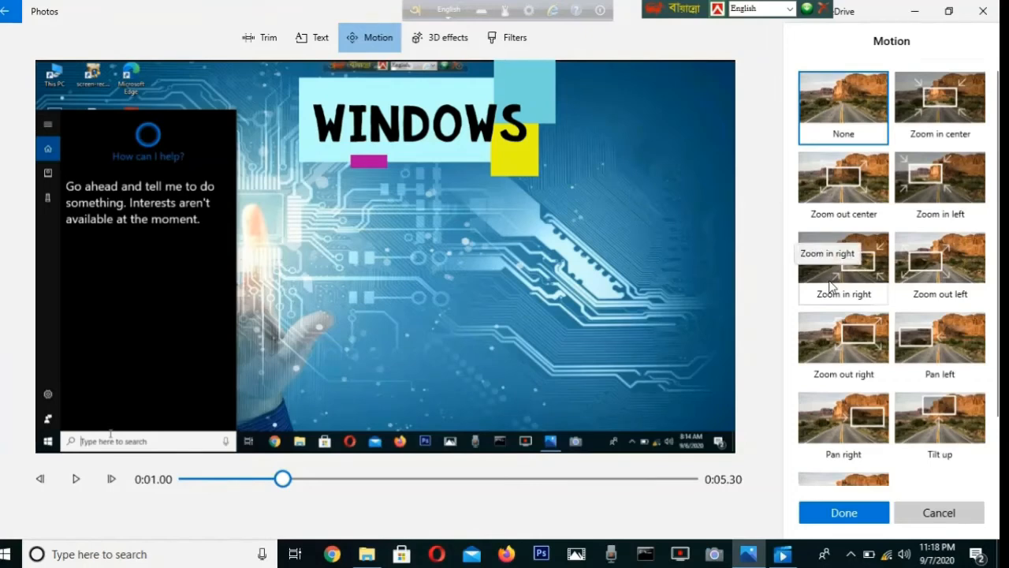
{"action": "scroll", "coordinate": [832, 286], "scroll_direction": "down", "scroll_amount": 1}
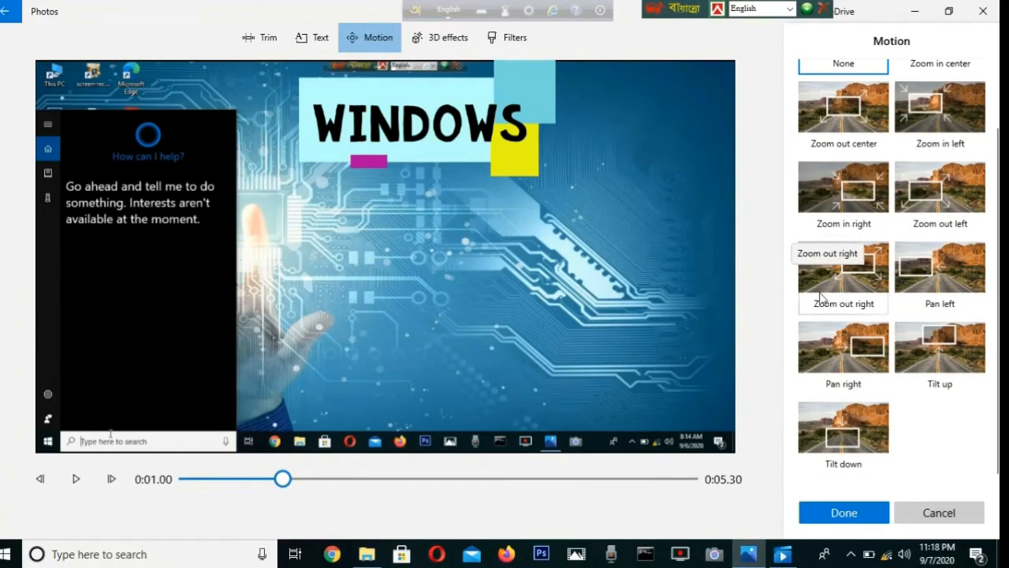
{"action": "left_click", "coordinate": [865, 282]}
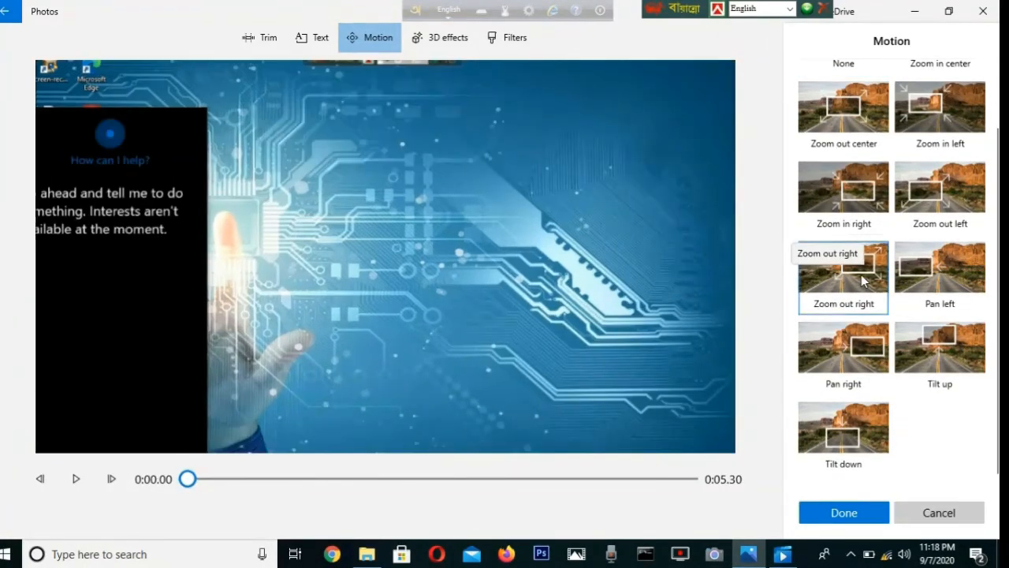
{"action": "left_click", "coordinate": [869, 517]}
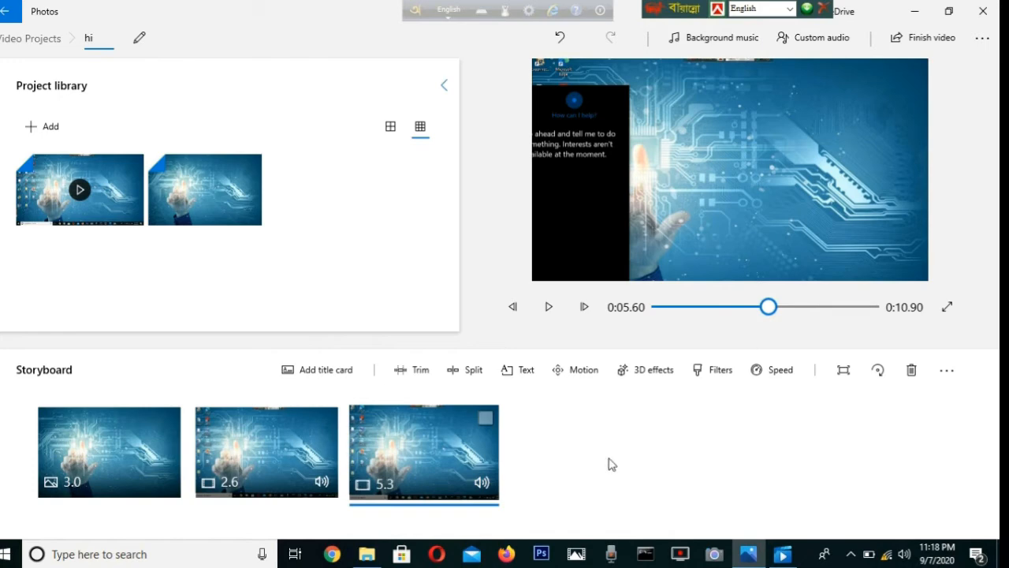
Set the last clip's speed to normal (1x)
{"action": "left_click", "coordinate": [778, 371]}
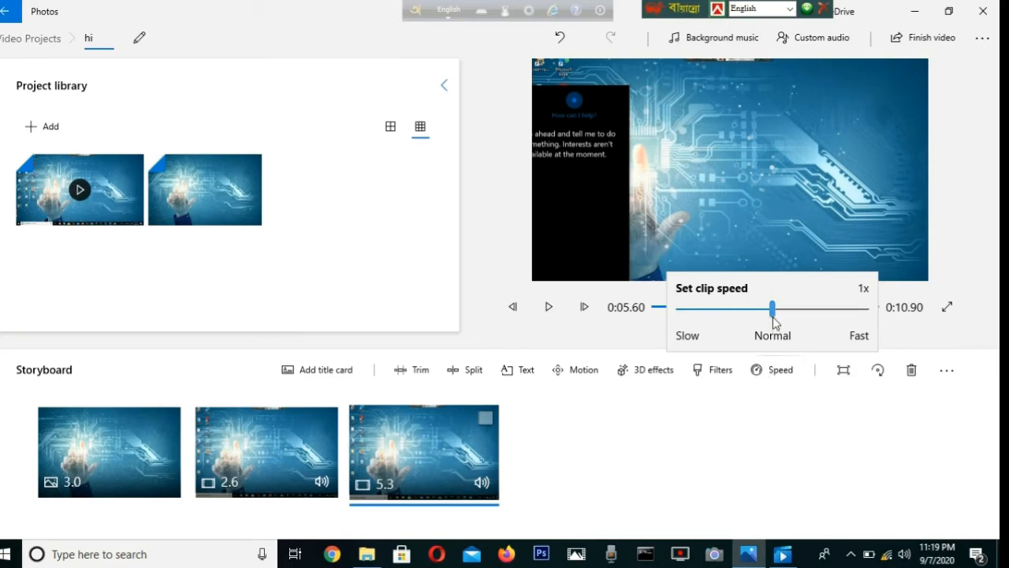
{"action": "mouse_move", "coordinate": [774, 321]}
{"action": "left_mouse_down"}
{"action": "mouse_move", "coordinate": [860, 284]}
{"action": "mouse_move", "coordinate": [662, 371]}
{"action": "mouse_move", "coordinate": [771, 340]}
{"action": "left_mouse_up"}
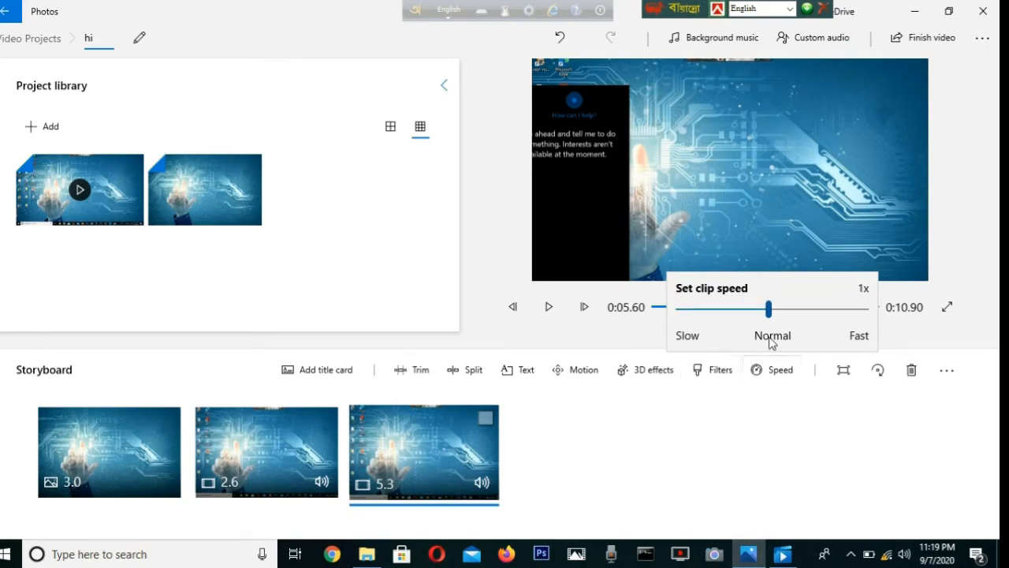
{"action": "left_click", "coordinate": [706, 381]}
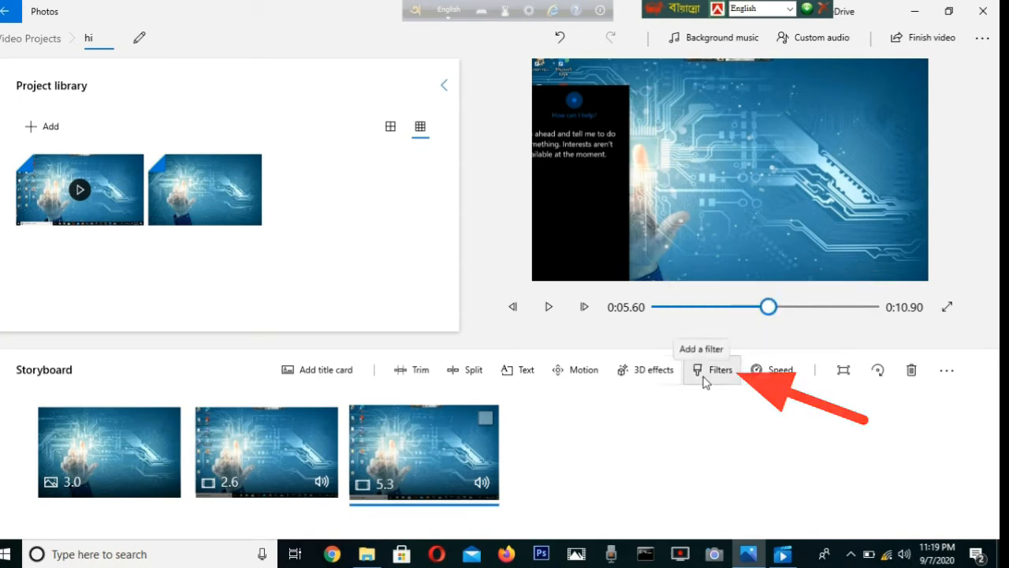
Try filters such as Sepia, Brassy and Pearl on the last clip and apply the Energy filter
{"action": "left_click", "coordinate": [706, 381]}
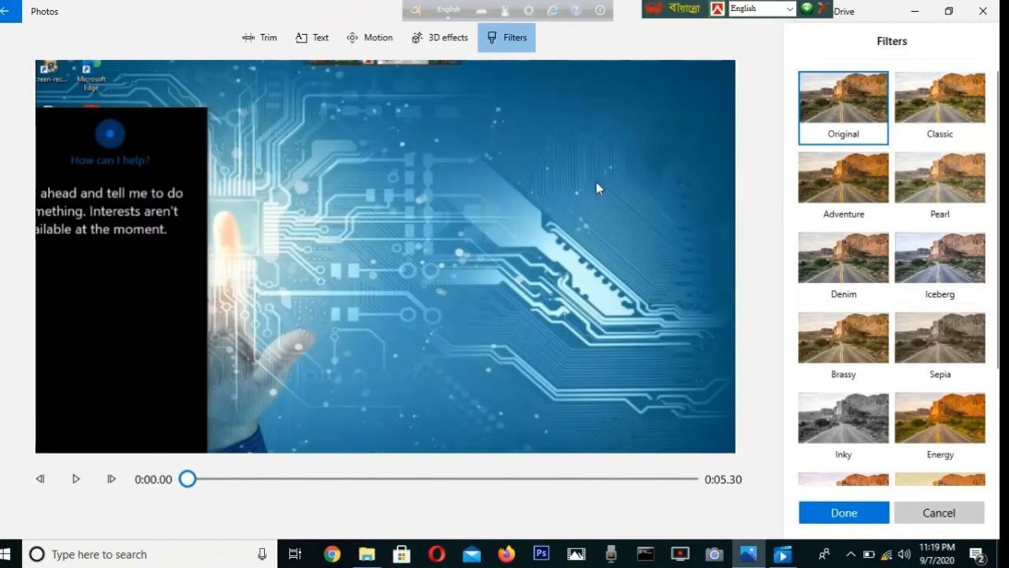
{"action": "scroll", "coordinate": [909, 196], "scroll_direction": "down", "scroll_amount": 2}
{"action": "scroll", "coordinate": [908, 195], "scroll_direction": "up", "scroll_amount": 2}
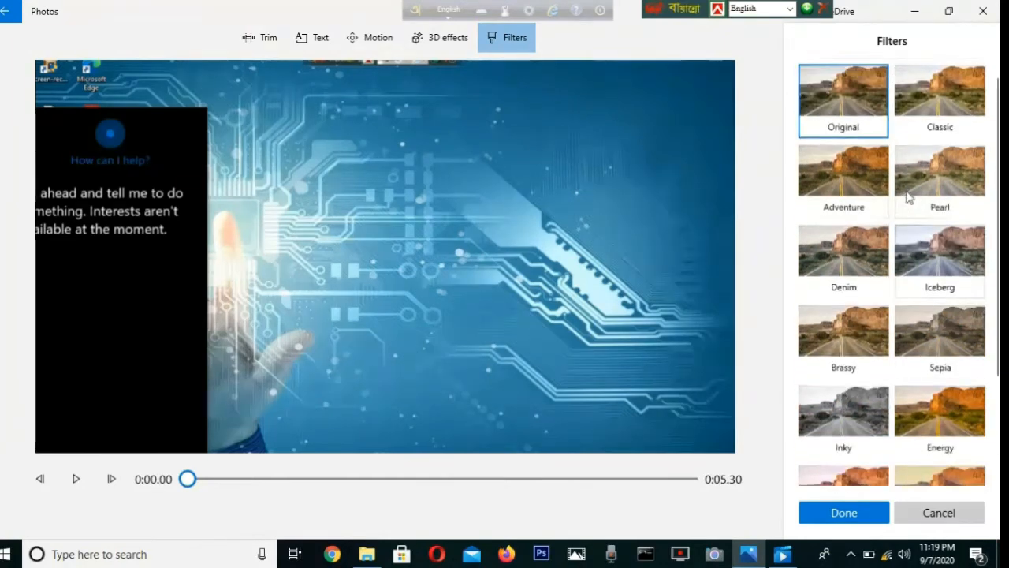
{"action": "scroll", "coordinate": [909, 196], "scroll_direction": "down", "scroll_amount": 2}
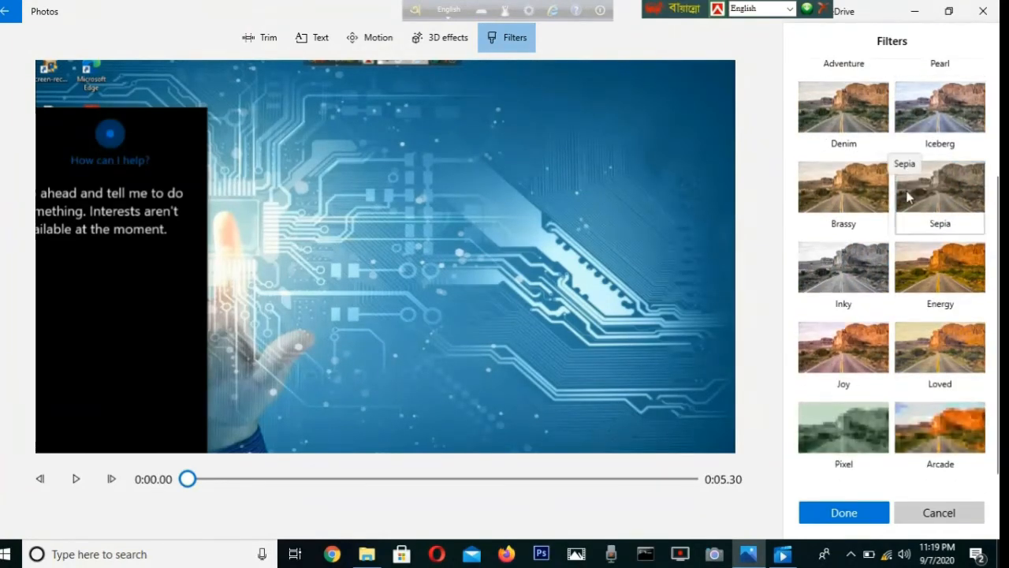
{"action": "left_click", "coordinate": [908, 197]}
{"action": "scroll", "coordinate": [848, 244], "scroll_direction": "up", "scroll_amount": 1}
{"action": "scroll", "coordinate": [848, 244], "scroll_direction": "up", "scroll_amount": 1}
{"action": "left_click", "coordinate": [845, 240]}
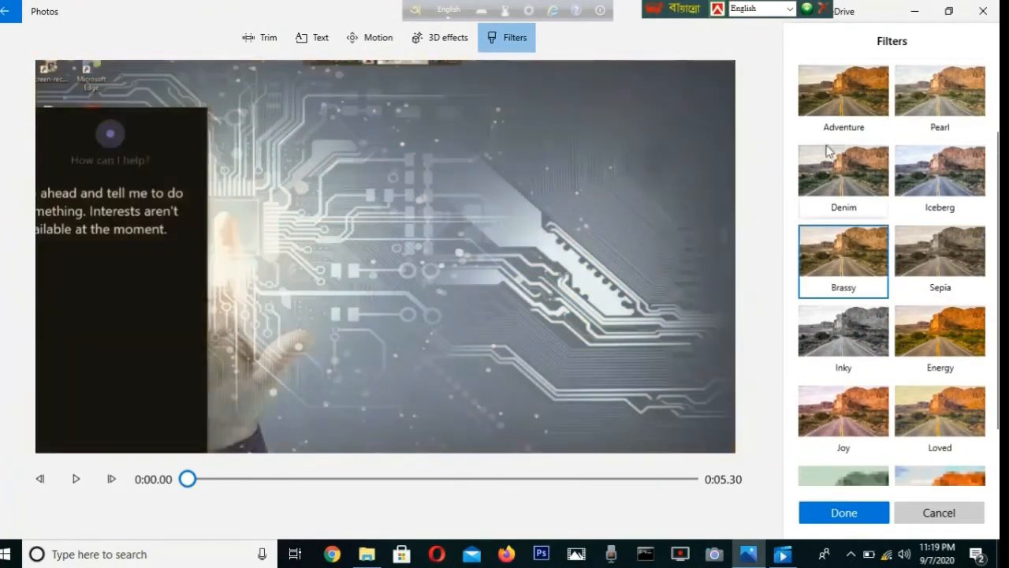
{"action": "left_click", "coordinate": [844, 98]}
{"action": "left_click", "coordinate": [944, 71]}
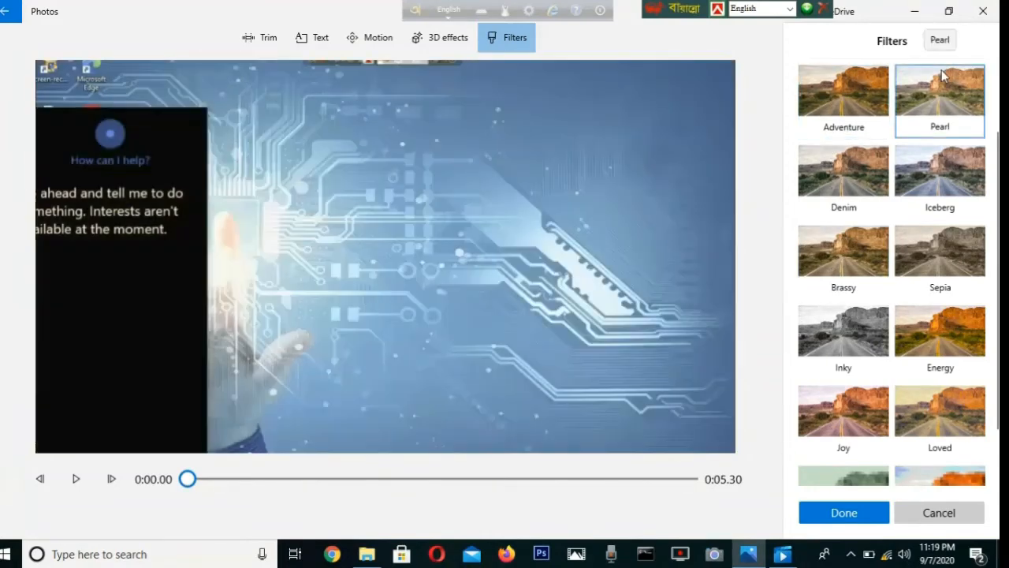
{"action": "left_click", "coordinate": [918, 387]}
{"action": "left_click", "coordinate": [903, 356]}
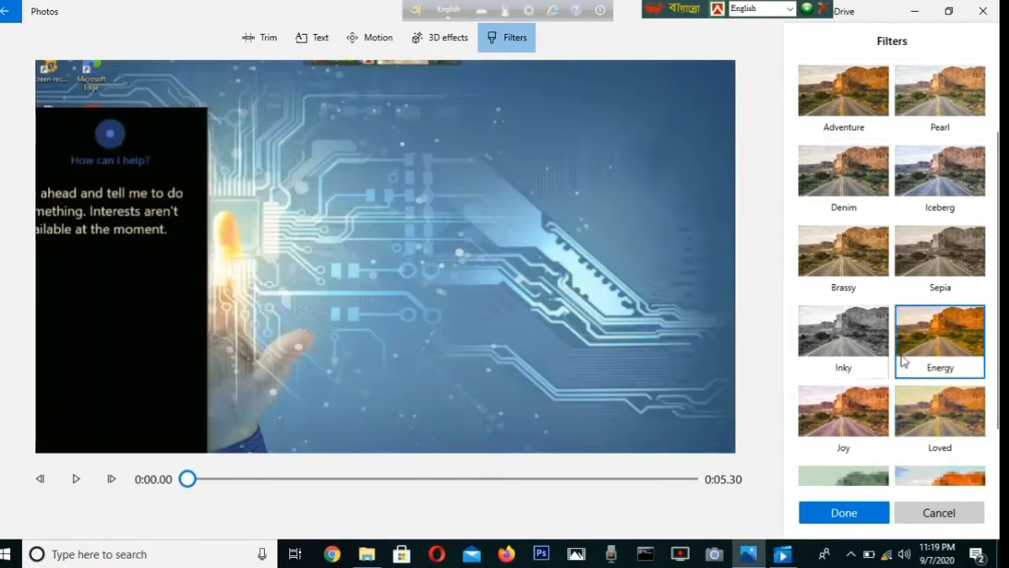
{"action": "left_click", "coordinate": [843, 512]}
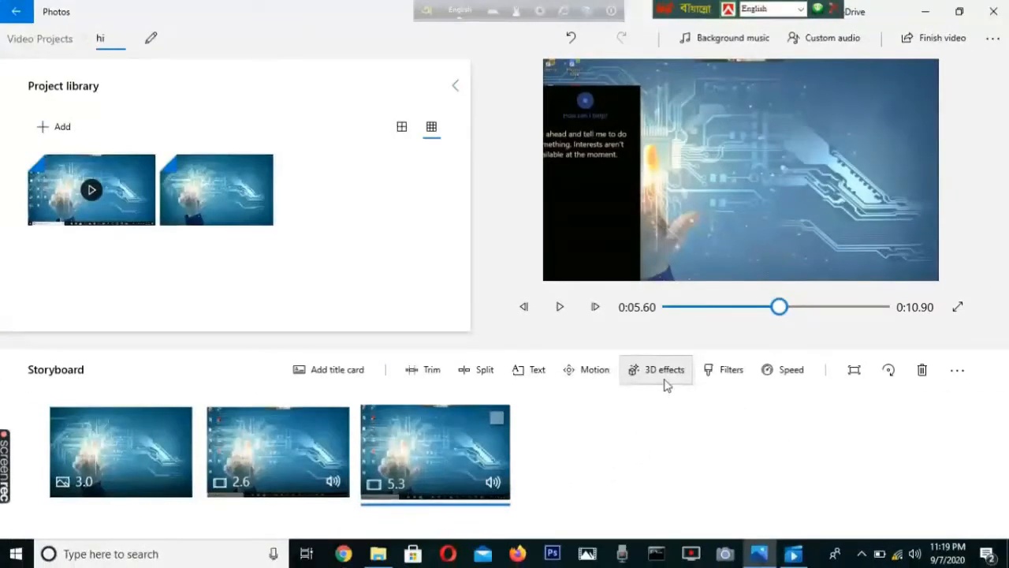
Add the Breaking news 3D effect to the last clip with the playhead at 0:02.83
{"action": "left_click", "coordinate": [596, 406]}
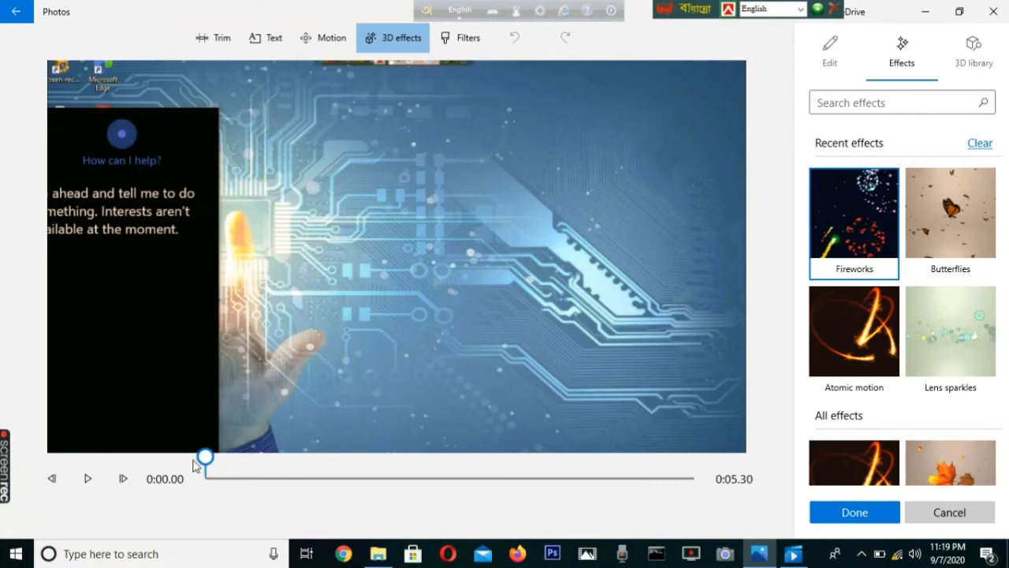
{"action": "left_click_drag", "start_coordinate": [209, 464], "coordinate": [469, 403]}
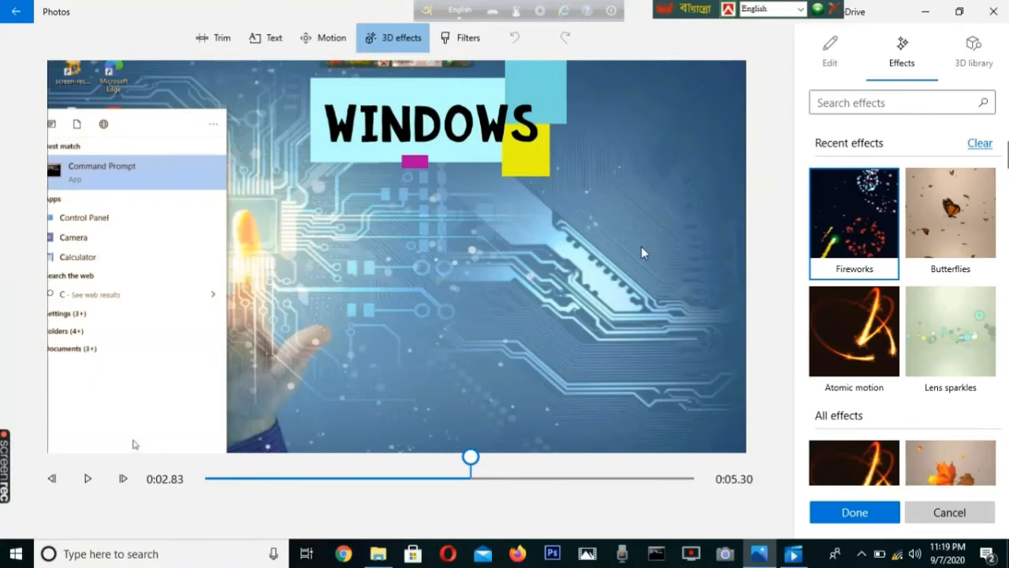
{"action": "scroll", "coordinate": [924, 274], "scroll_direction": "down", "scroll_amount": 8}
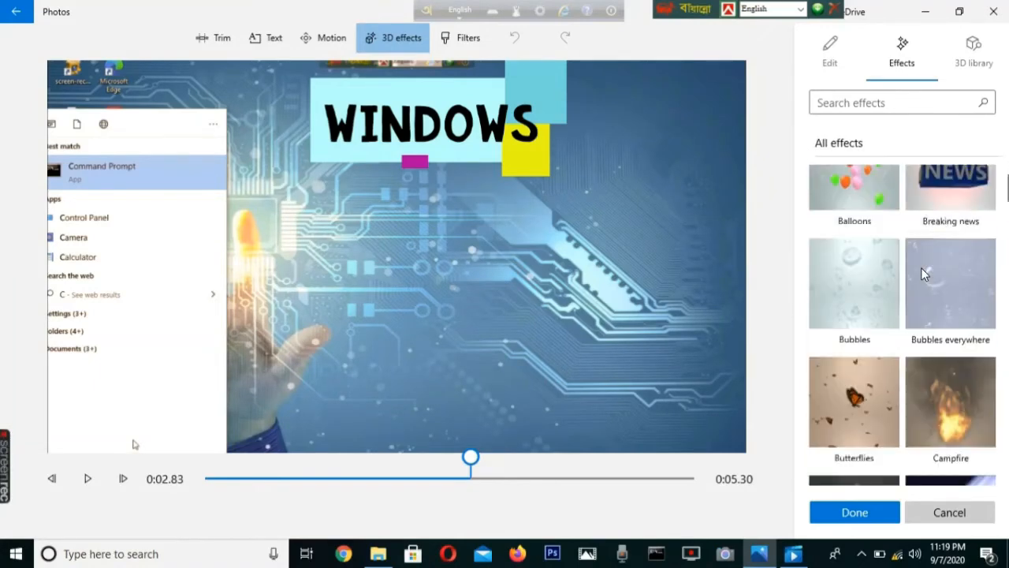
{"action": "scroll", "coordinate": [924, 274], "scroll_direction": "up", "scroll_amount": 8}
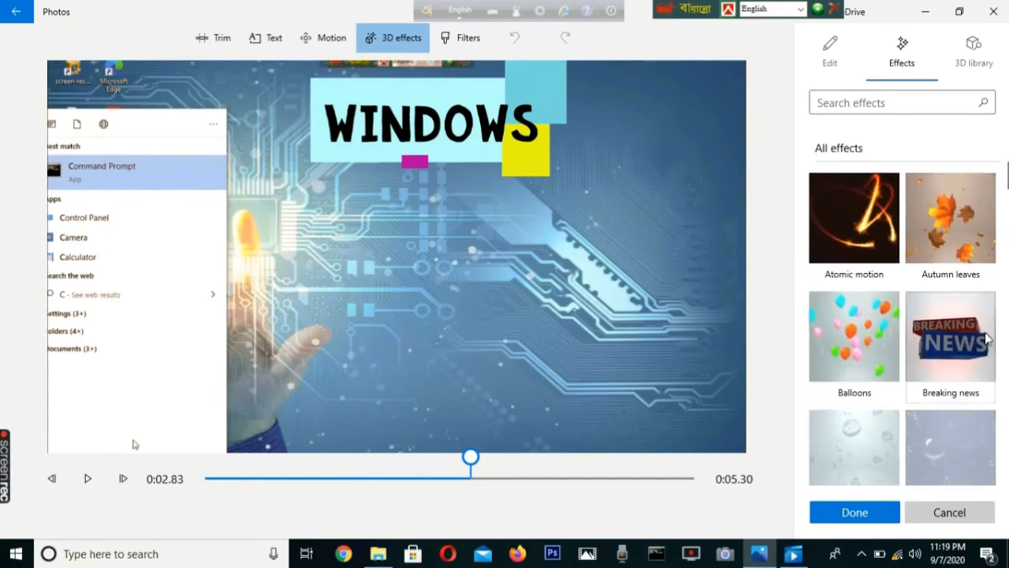
{"action": "left_click", "coordinate": [987, 337]}
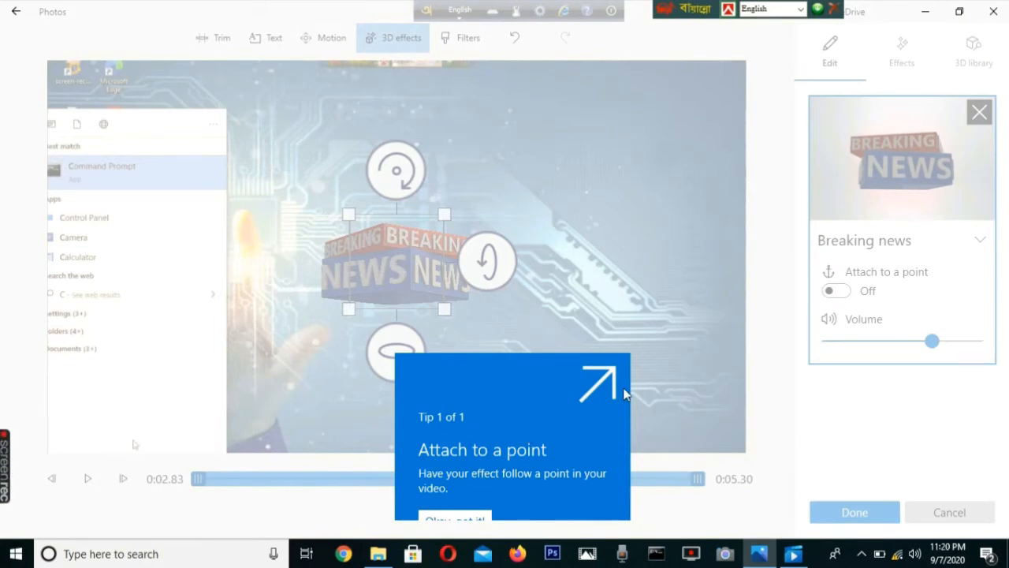
{"action": "left_click", "coordinate": [473, 522]}
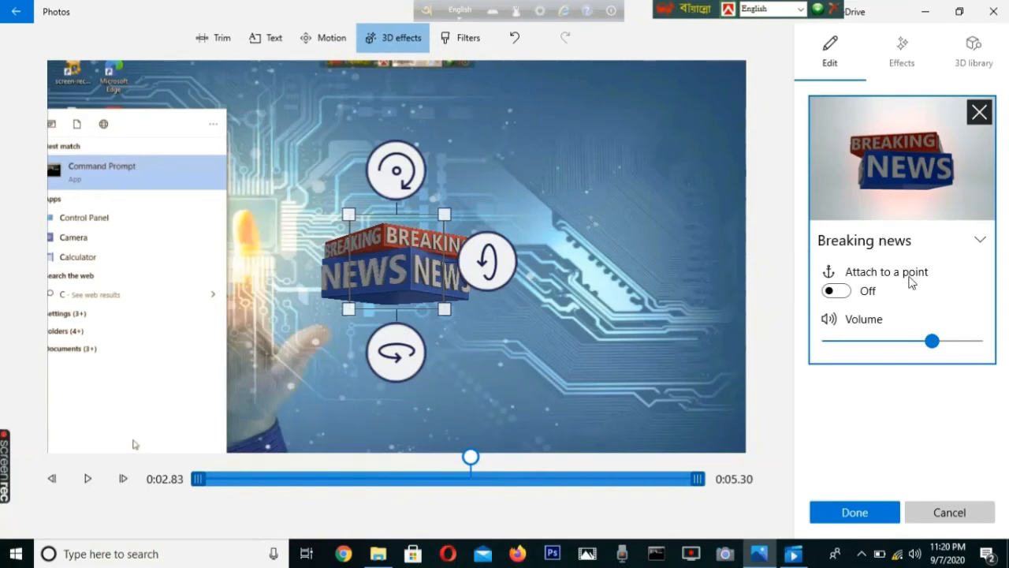
Raise the Breaking news effect's volume to maximum, enlarge the effect slightly and place it just right of the frame's centre
{"action": "left_click_drag", "start_coordinate": [932, 343], "coordinate": [979, 347]}
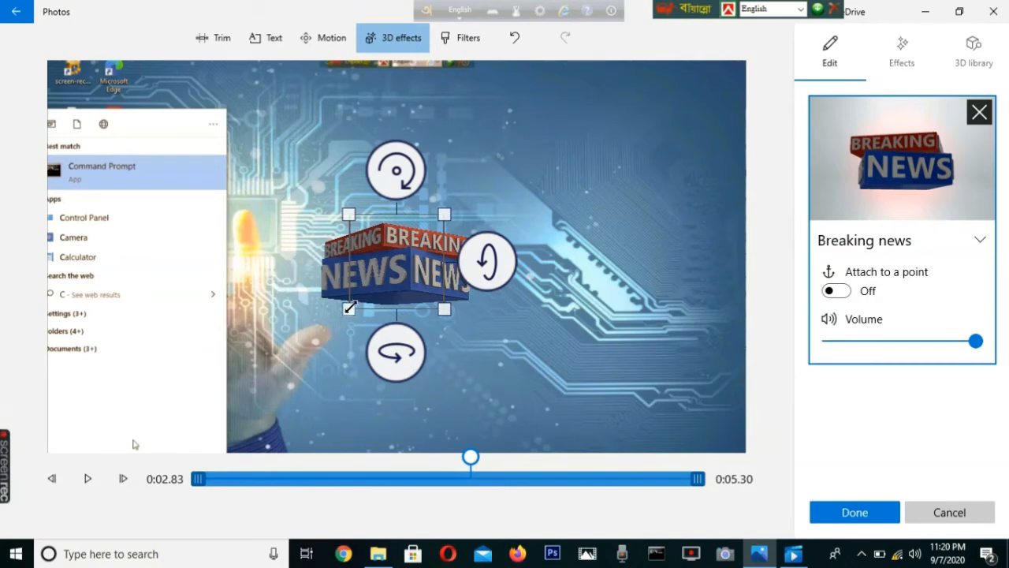
{"action": "left_click_drag", "start_coordinate": [350, 308], "coordinate": [343, 313]}
{"action": "left_click_drag", "start_coordinate": [398, 275], "coordinate": [513, 294]}
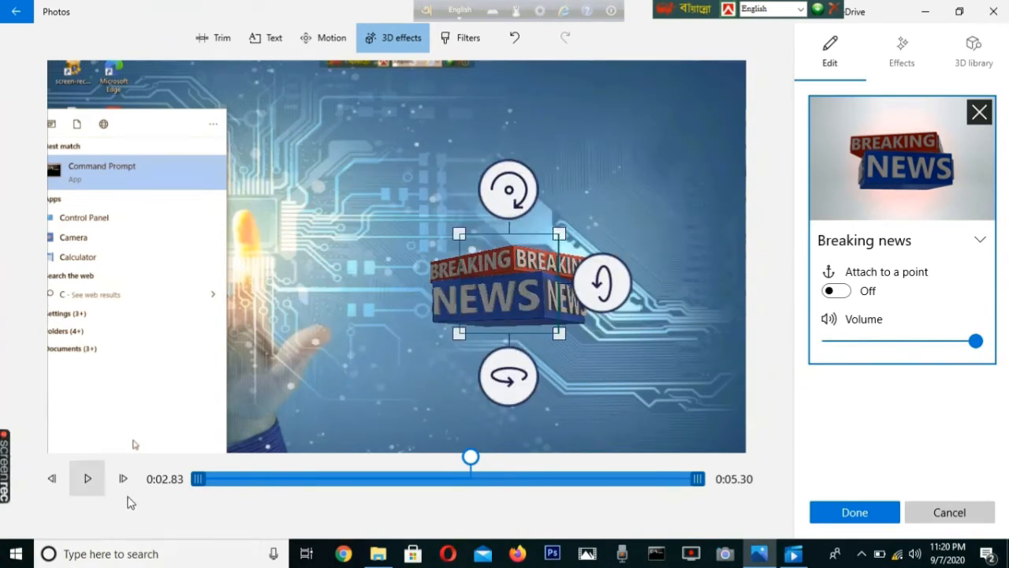
Shorten the Breaking news effect from both ends to a middle section of the clip around the playhead and save it
{"action": "left_click_drag", "start_coordinate": [194, 487], "coordinate": [424, 483]}
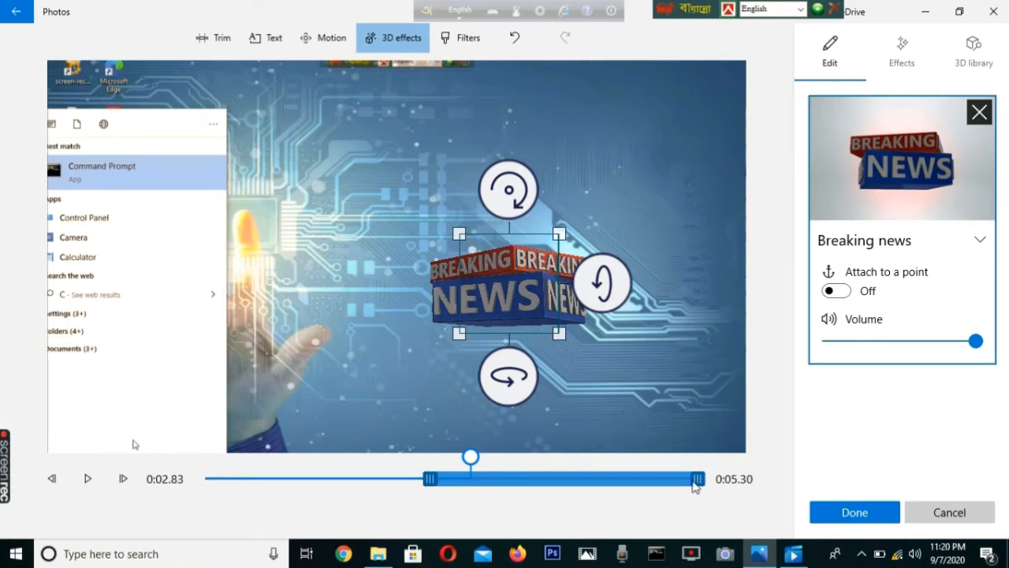
{"action": "left_click_drag", "start_coordinate": [698, 479], "coordinate": [585, 519]}
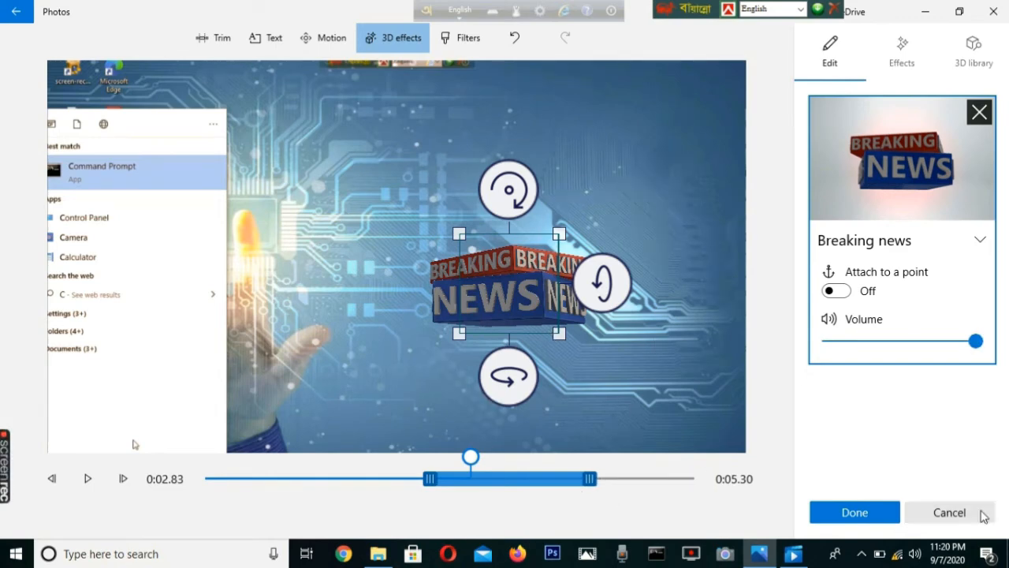
{"action": "left_click", "coordinate": [840, 513]}
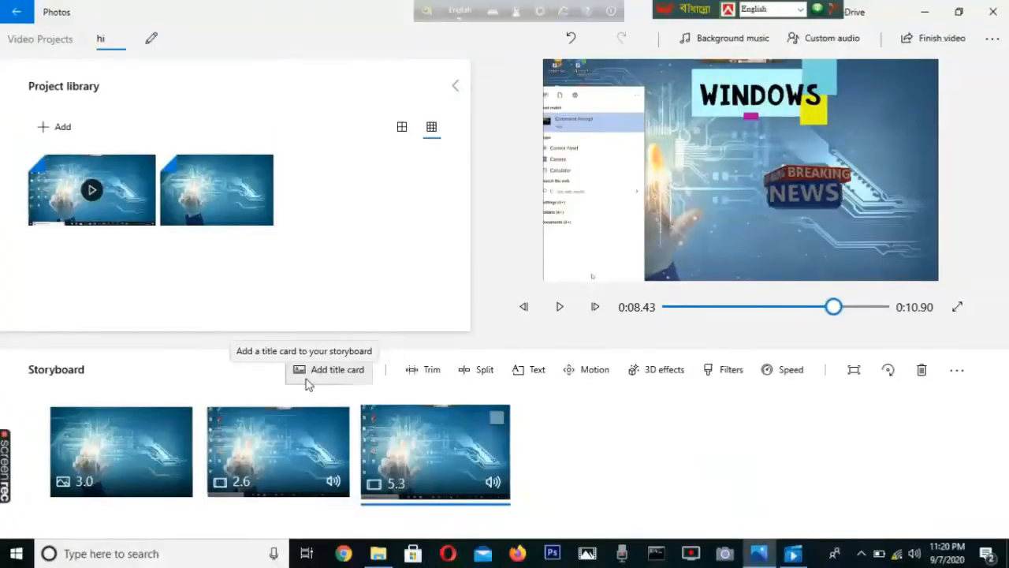
Add a title card before the last clip and set its duration to 7 sec
{"action": "left_click", "coordinate": [323, 386]}
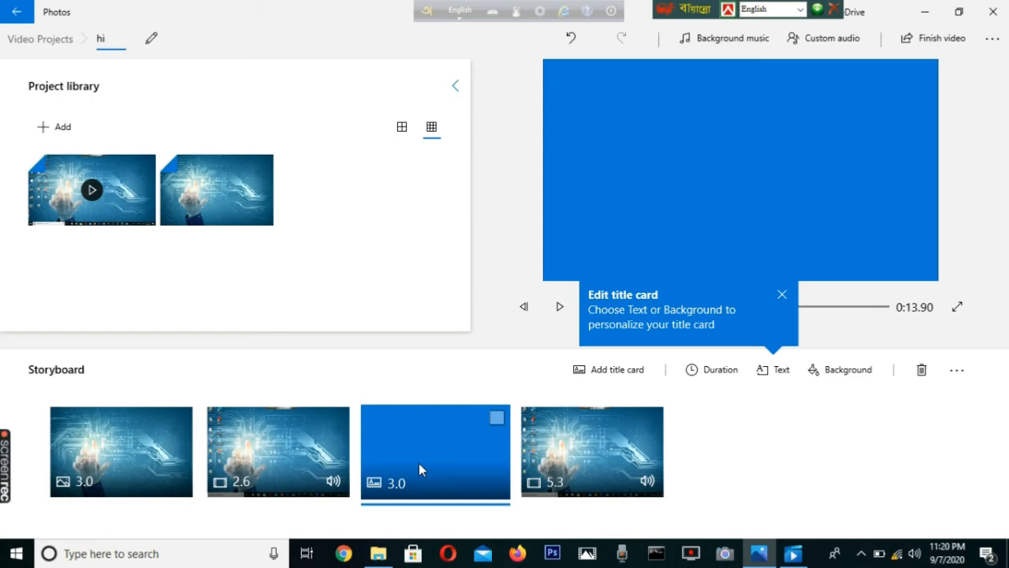
{"action": "left_click", "coordinate": [716, 369]}
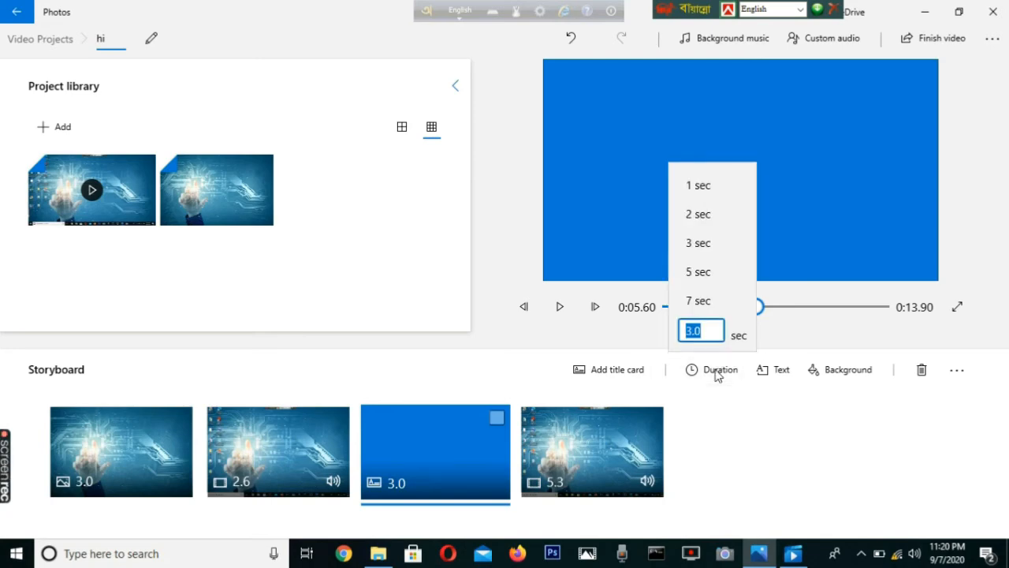
{"action": "left_click", "coordinate": [700, 302]}
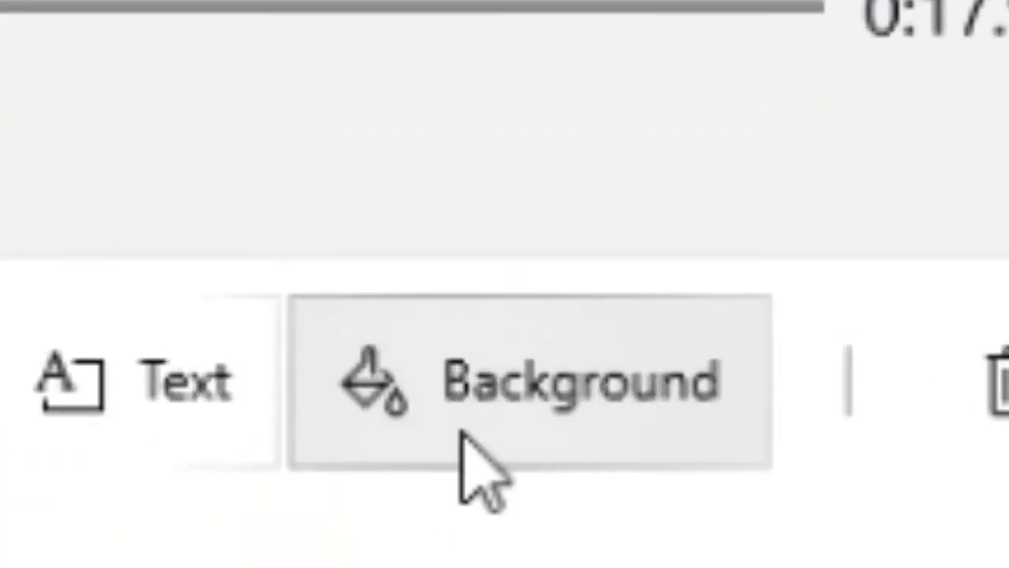
Change the title card's background to dark teal and save it
{"action": "left_click", "coordinate": [464, 434]}
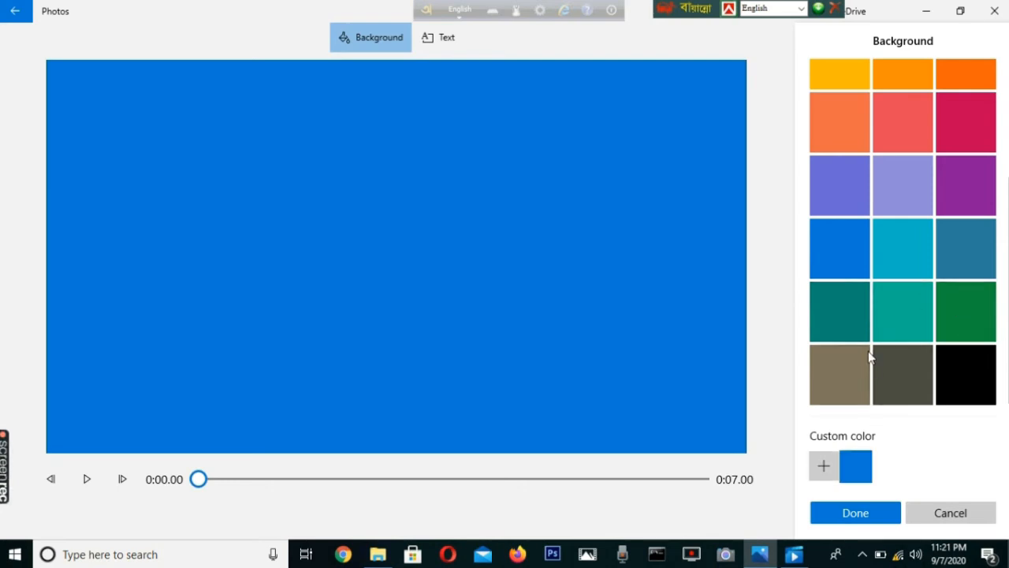
{"action": "left_click", "coordinate": [823, 315]}
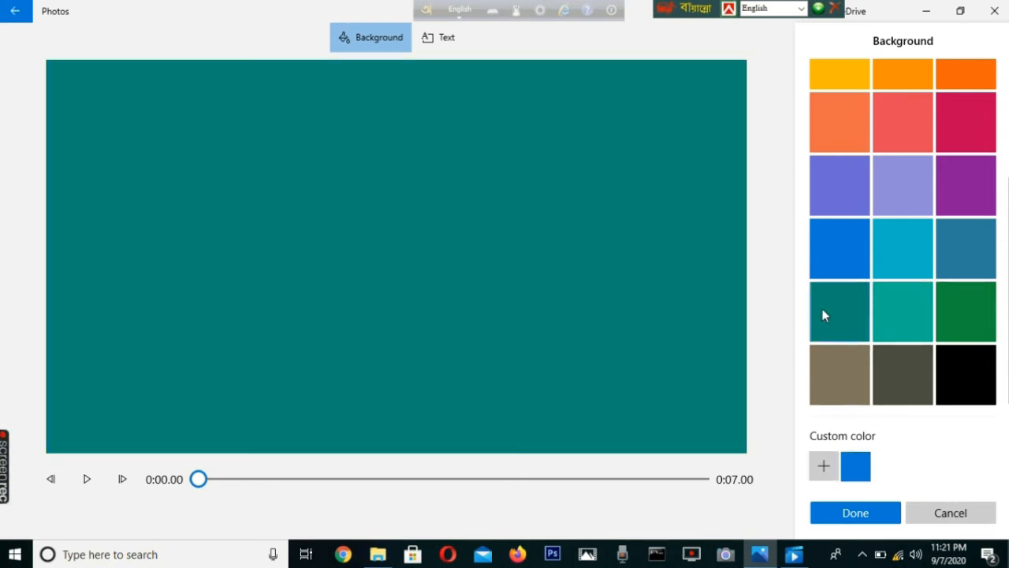
{"action": "left_click", "coordinate": [856, 513]}
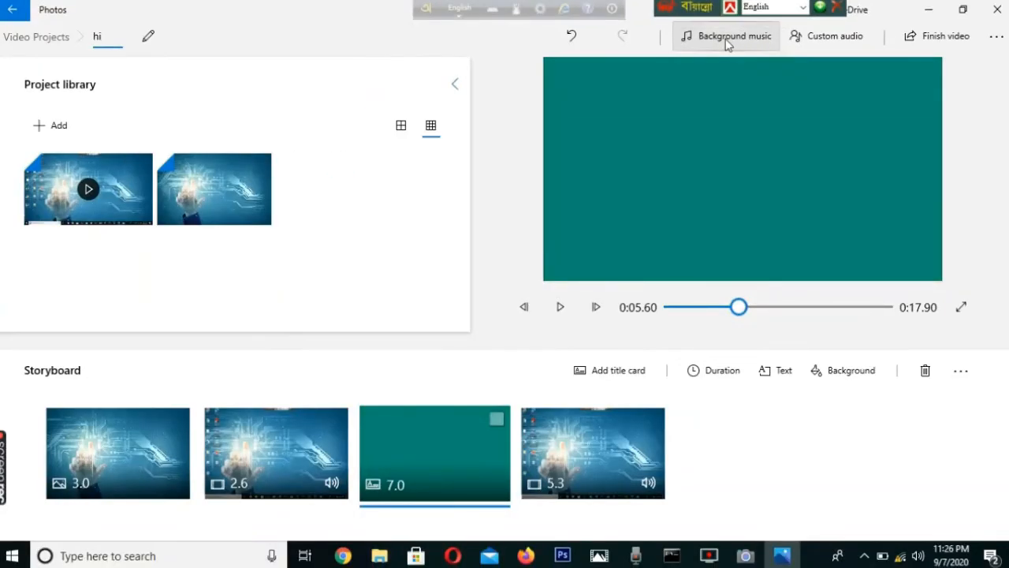
Choose the Happy Beat track as the project's background music and save the choice
{"action": "left_click", "coordinate": [727, 41]}
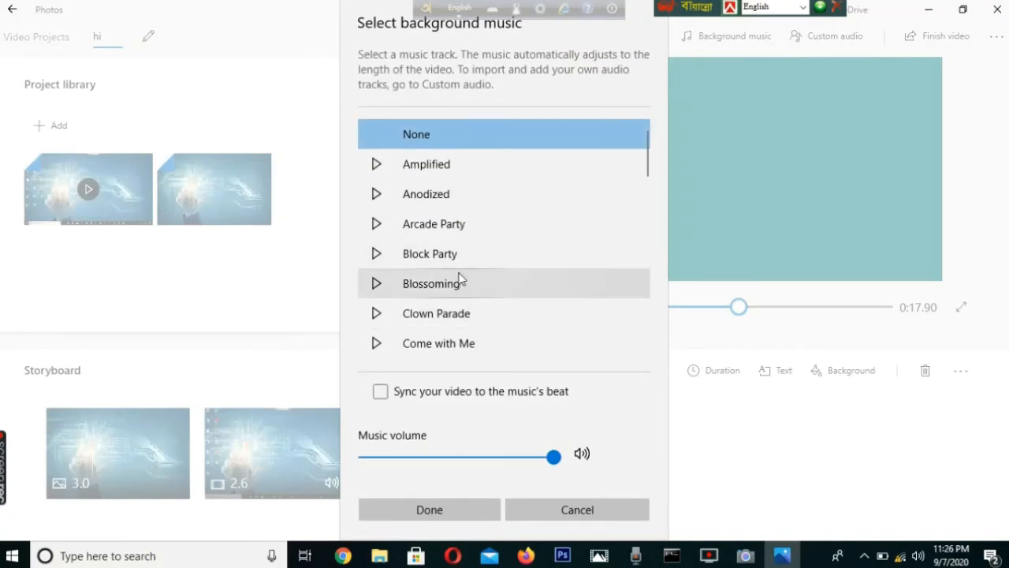
{"action": "scroll", "coordinate": [447, 286], "scroll_direction": "down", "scroll_amount": 5}
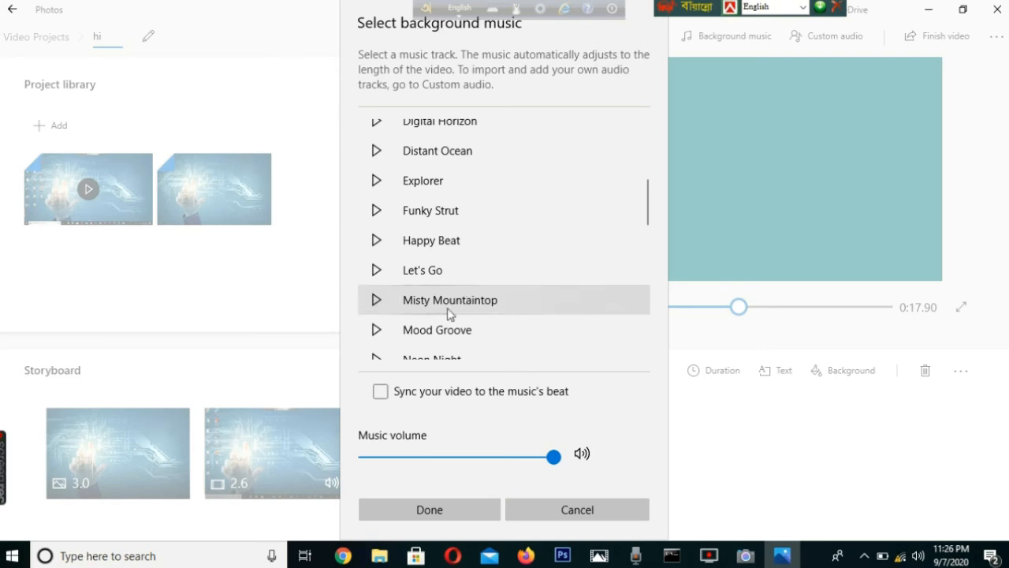
{"action": "left_click", "coordinate": [449, 246]}
{"action": "left_click", "coordinate": [424, 510]}
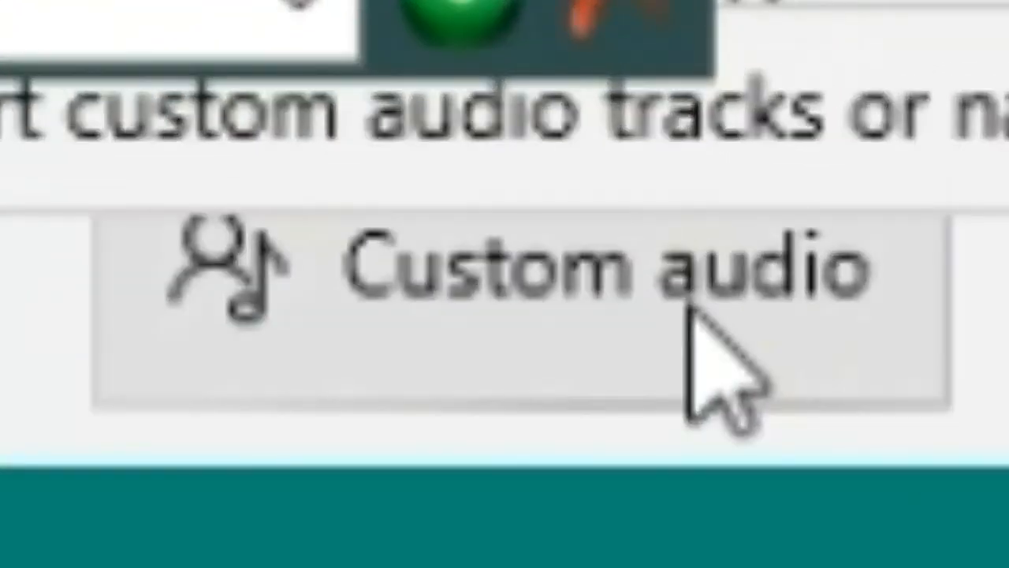
{"action": "left_click", "coordinate": [829, 40]}
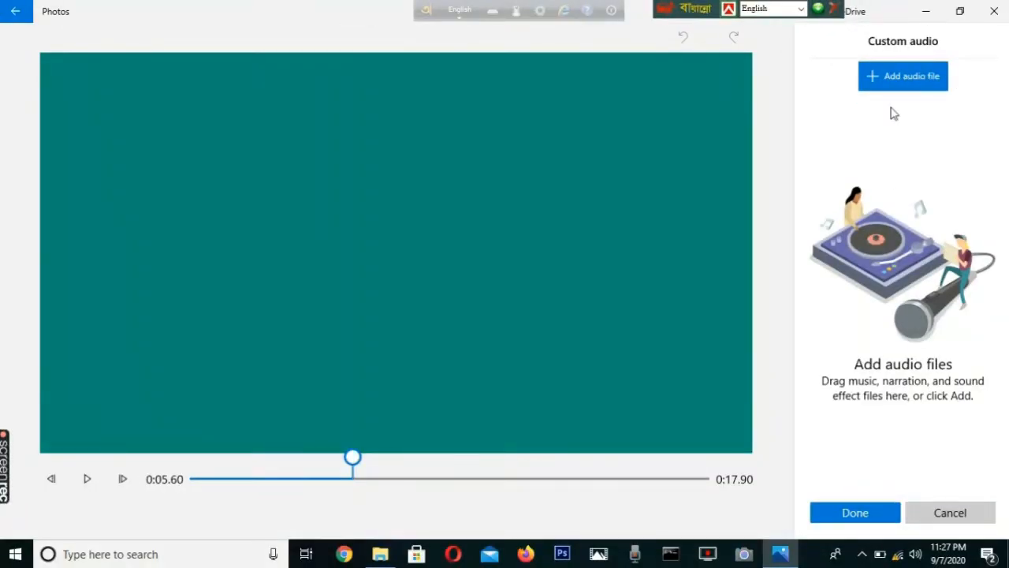
{"action": "left_click", "coordinate": [897, 74]}
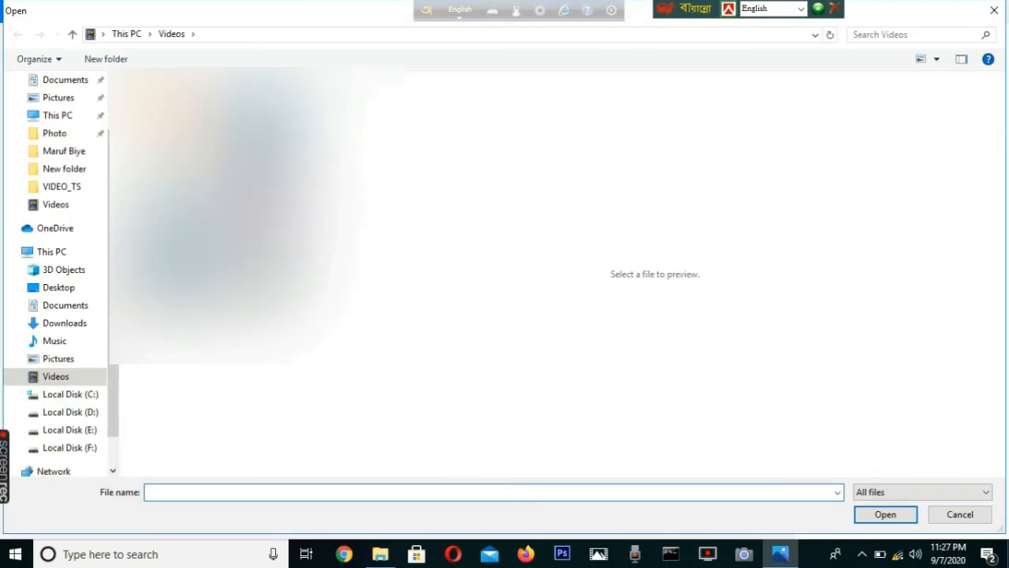
{"action": "left_click", "coordinate": [995, 10]}
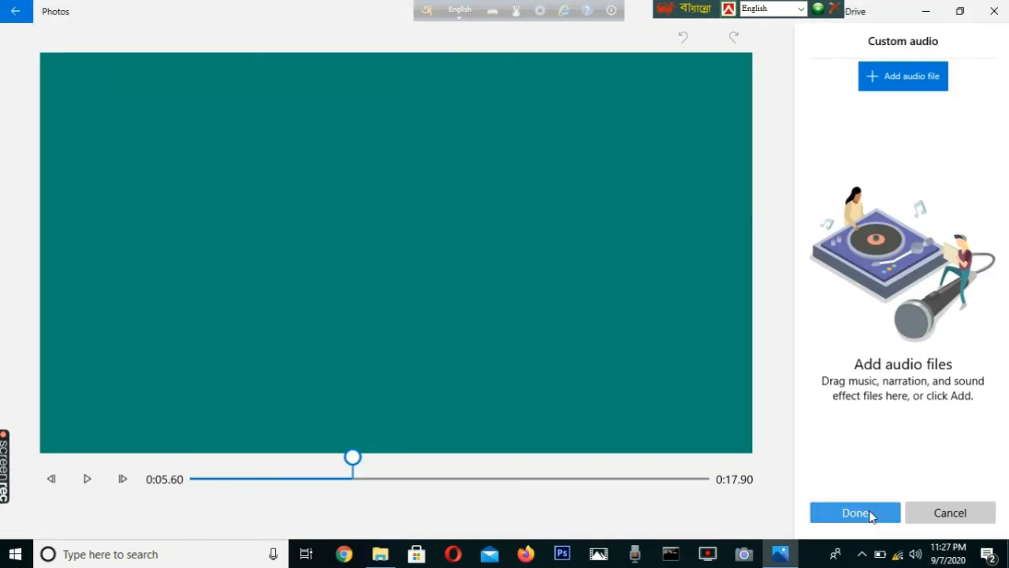
{"action": "left_click", "coordinate": [953, 511]}
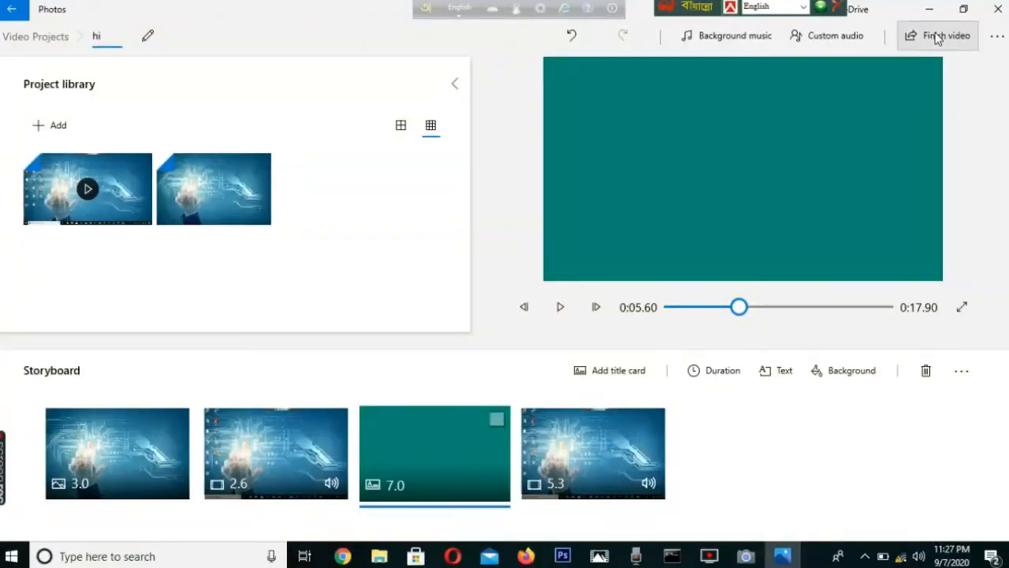
Start finishing the video and choose High 1080p (recommended) as the video quality
{"action": "left_click", "coordinate": [937, 40]}
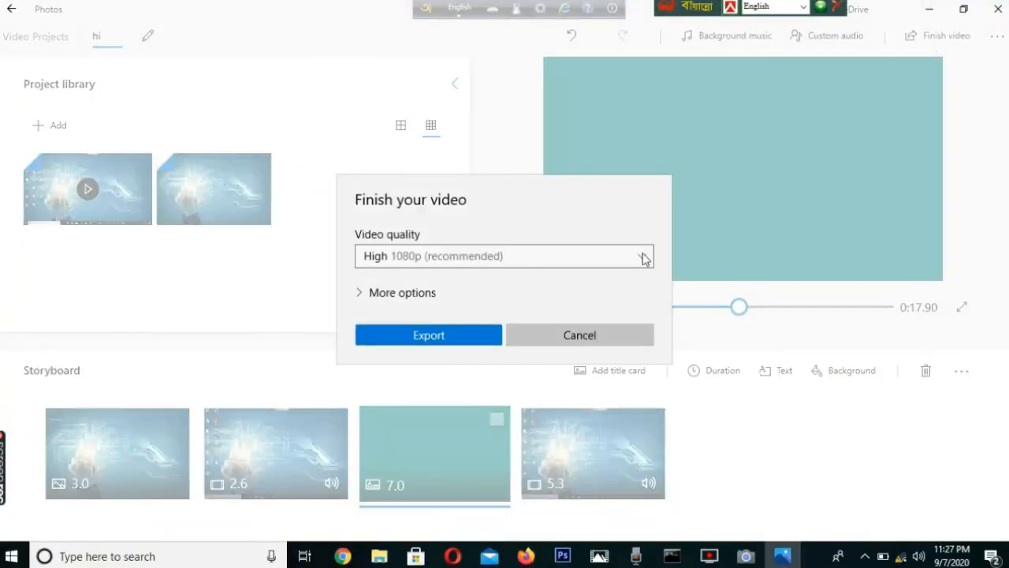
{"action": "left_click", "coordinate": [603, 269]}
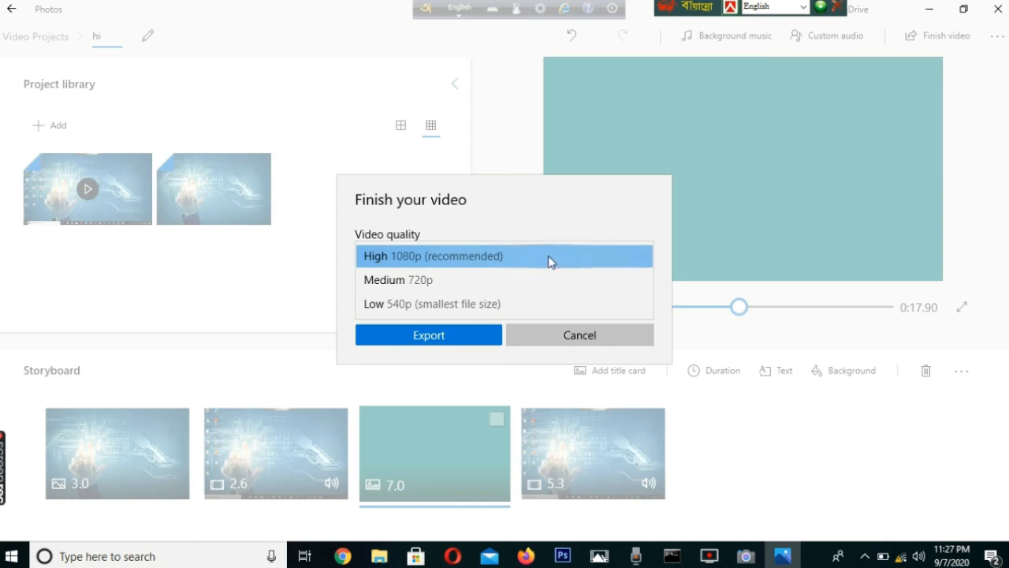
{"action": "left_click", "coordinate": [446, 260]}
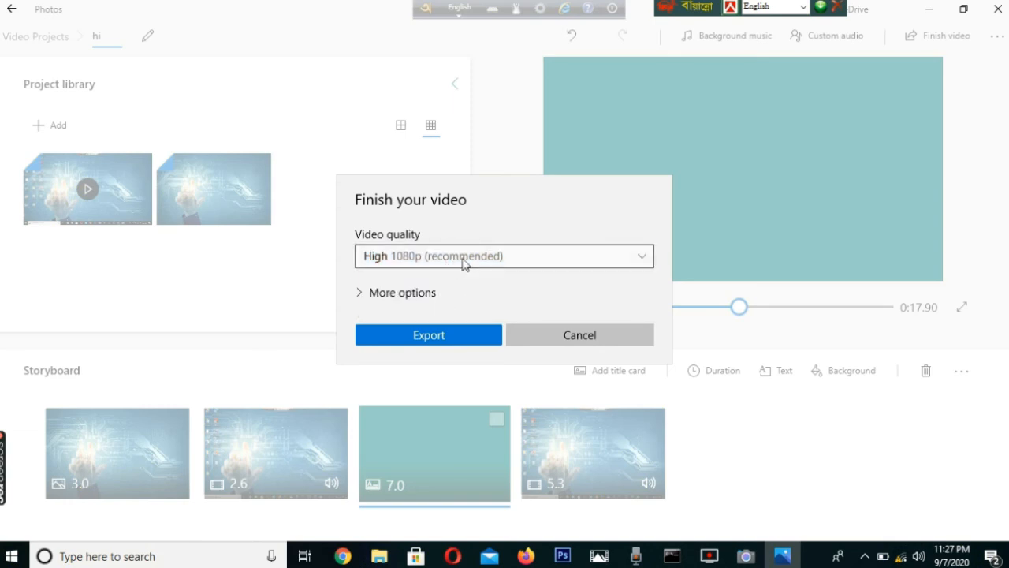
{"action": "left_click", "coordinate": [465, 264]}
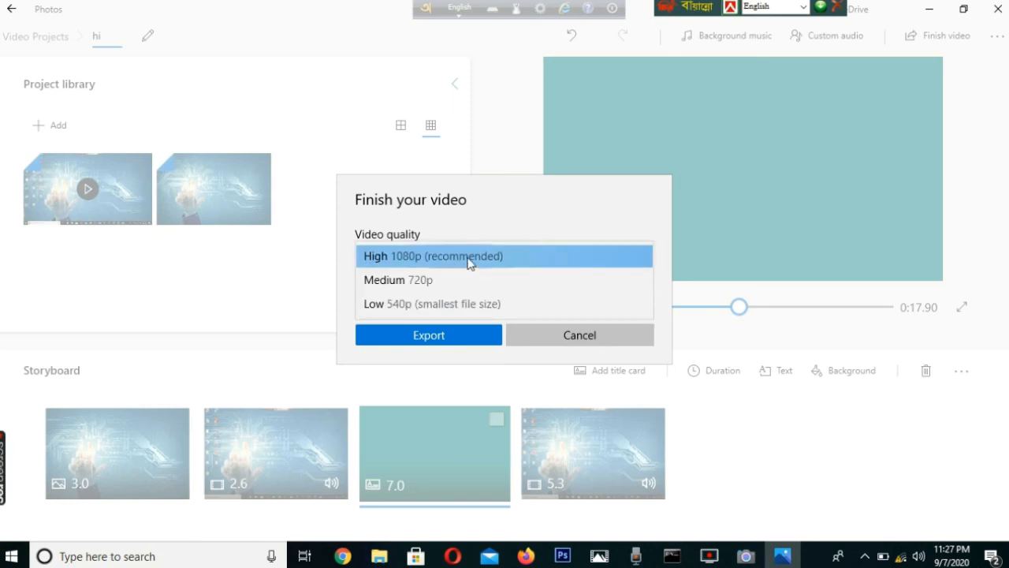
{"action": "left_click", "coordinate": [497, 220]}
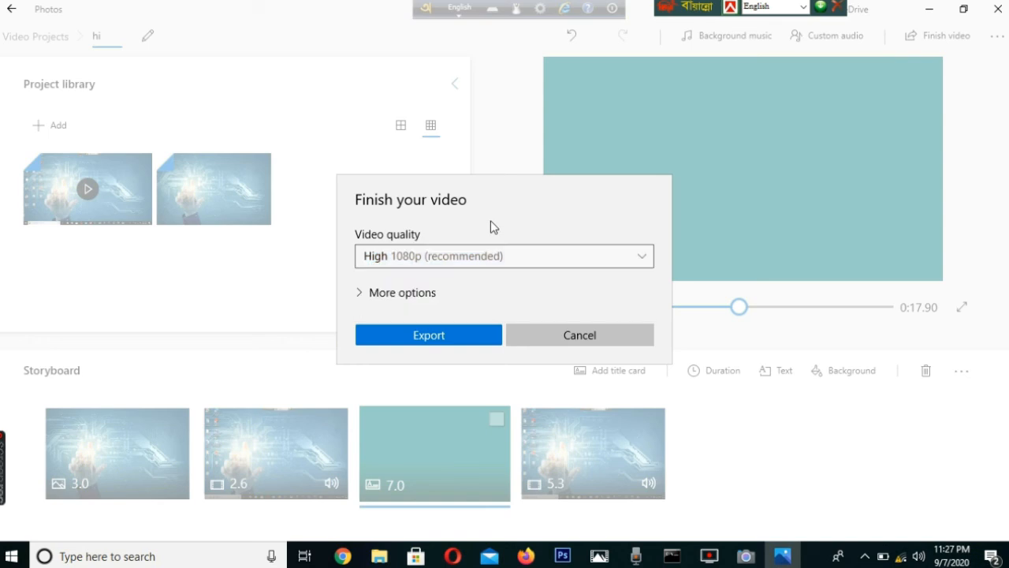
Show the additional export options and export the video as "hi" to the Captures folder
{"action": "left_click", "coordinate": [418, 292]}
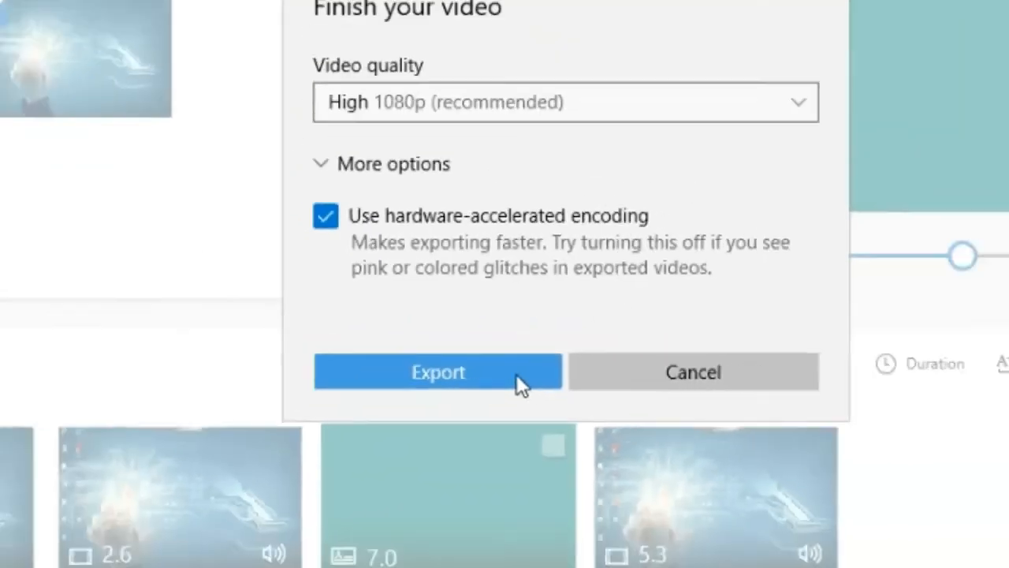
{"action": "left_click", "coordinate": [635, 368]}
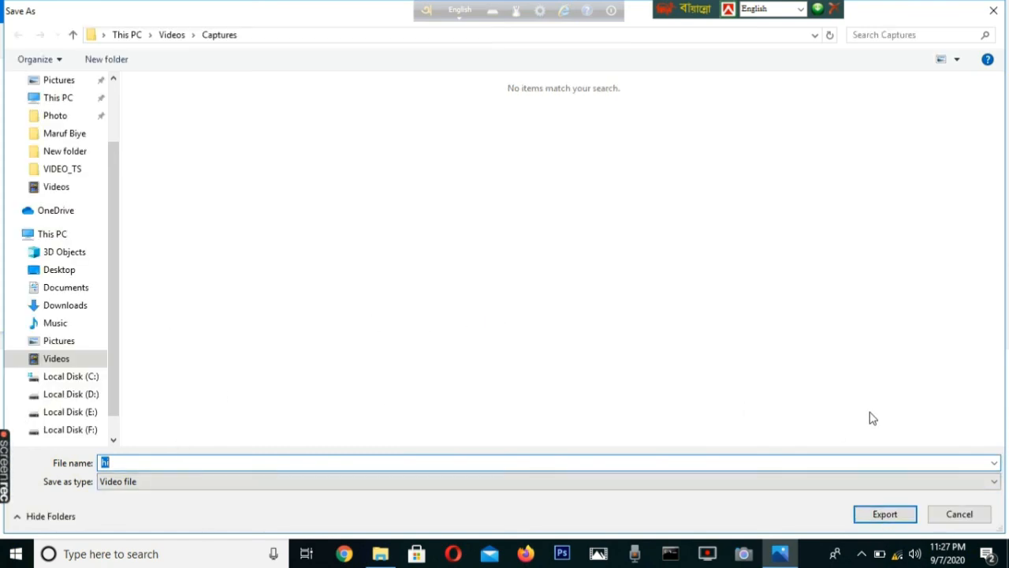
{"action": "left_click", "coordinate": [882, 513]}
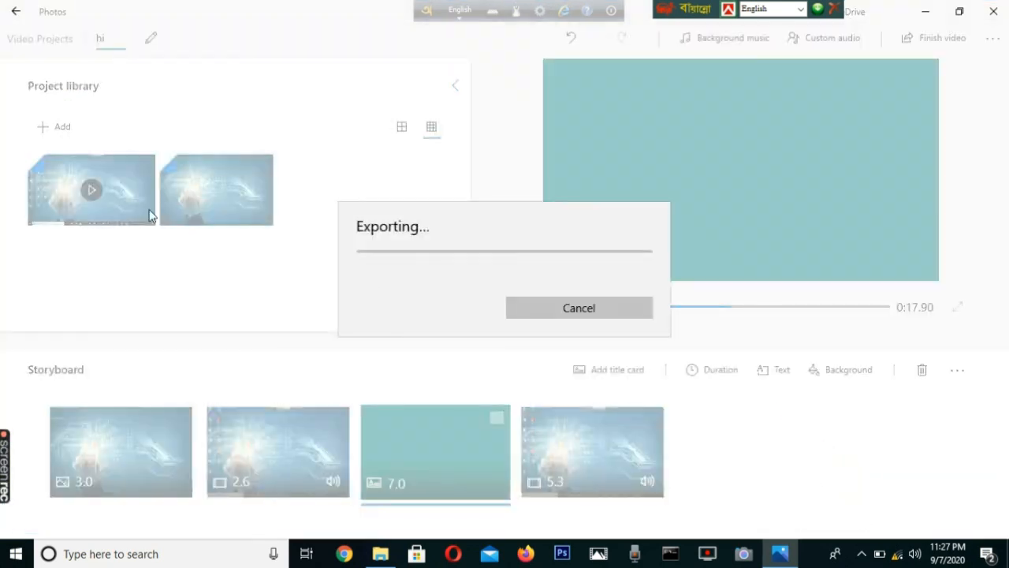